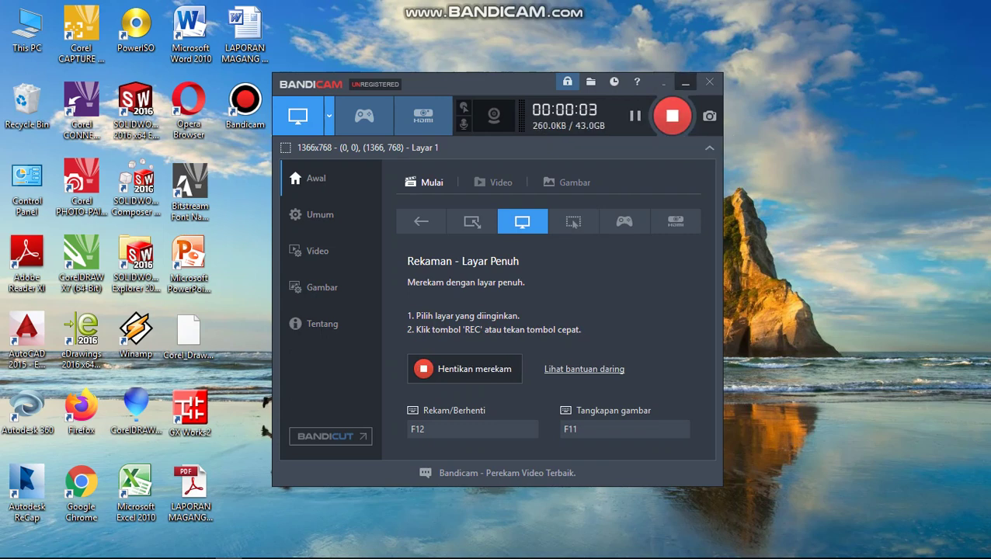
# Hide the Bandicam recorder and restore AutoCAD with the dimensioned bracket reference drawing.
pyautogui.click(685, 82)
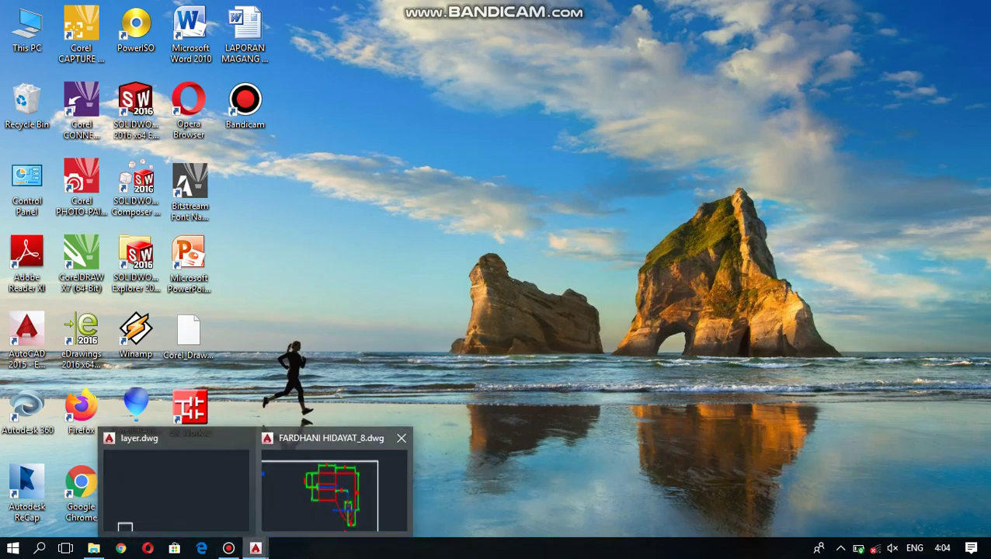
pyautogui.click(334, 489)
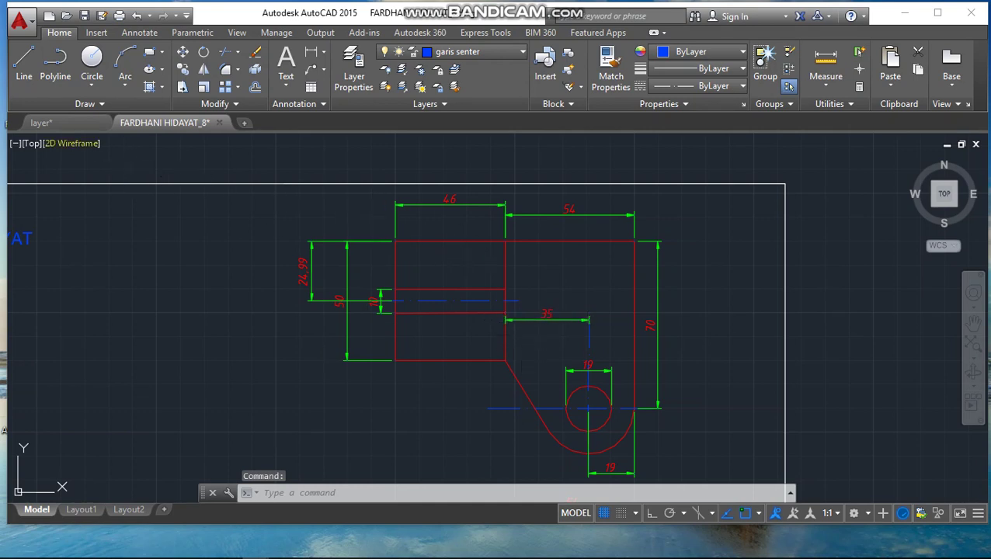
# Switch to the 'layer' drawing and pan until an empty area of model space is in view.
pyautogui.click(41, 123)
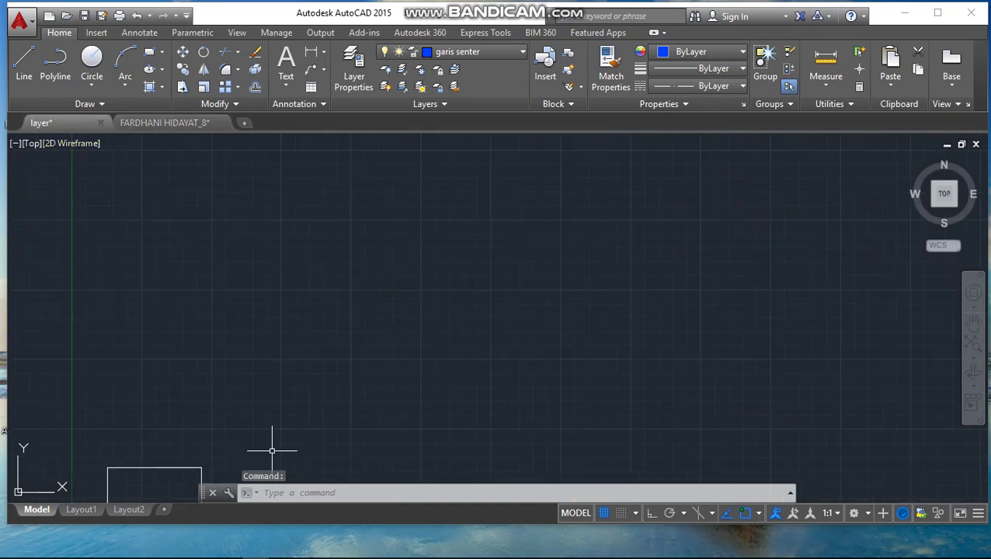
pyautogui.moveTo(272, 451)
pyautogui.mouseDown(button='middle')
pyautogui.moveTo(289, 369)
pyautogui.moveTo(261, 330)
pyautogui.moveTo(152, 364)
pyautogui.moveTo(175, 385)
pyautogui.mouseUp(button='middle')
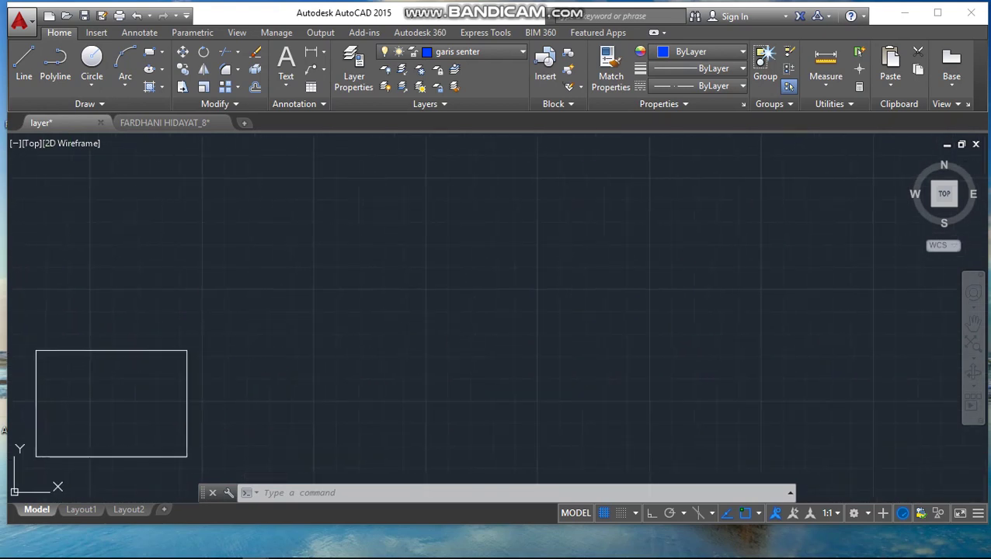
pyautogui.moveTo(422, 335)
pyautogui.mouseDown(button='middle')
pyautogui.moveTo(396, 326)
pyautogui.moveTo(208, 359)
pyautogui.mouseUp(button='middle')
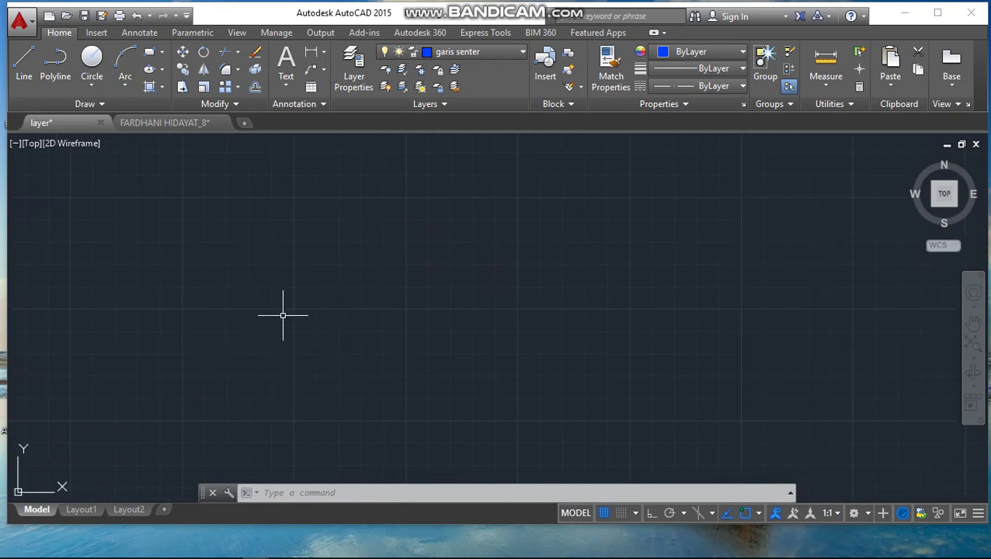
# Draw a 50 by 16 rectangle from a picked corner, going 50 right and 16 down.
pyautogui.write('RE')
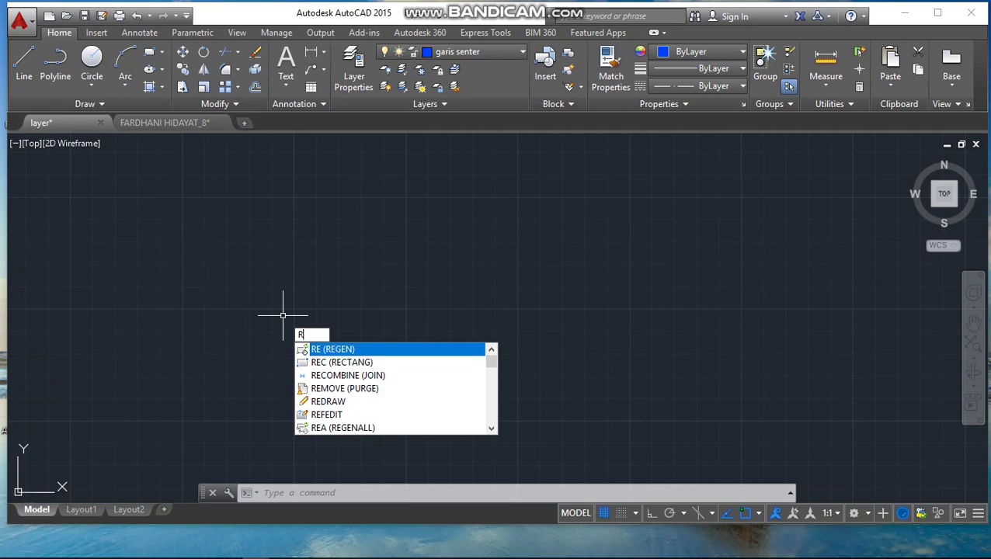
pyautogui.press('Down')
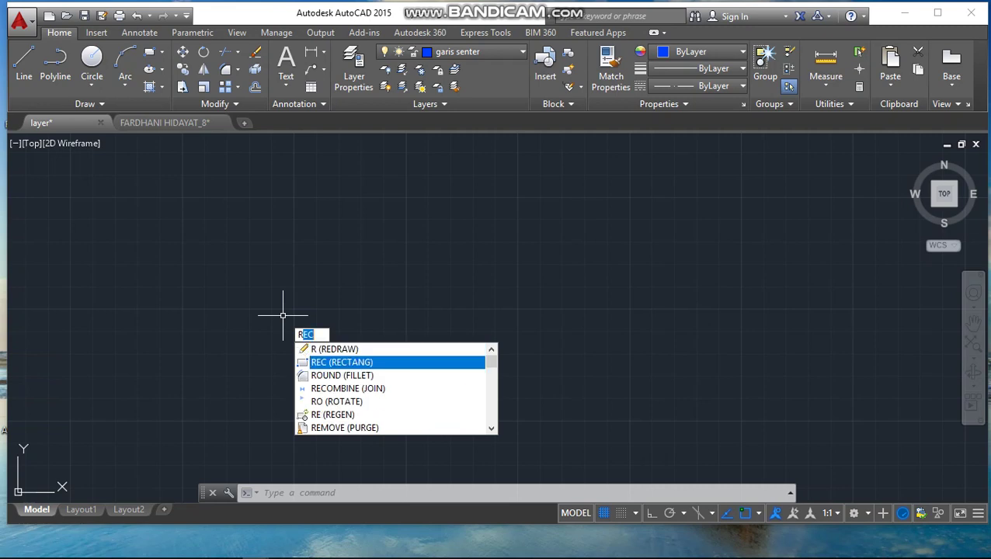
pyautogui.press('Return')
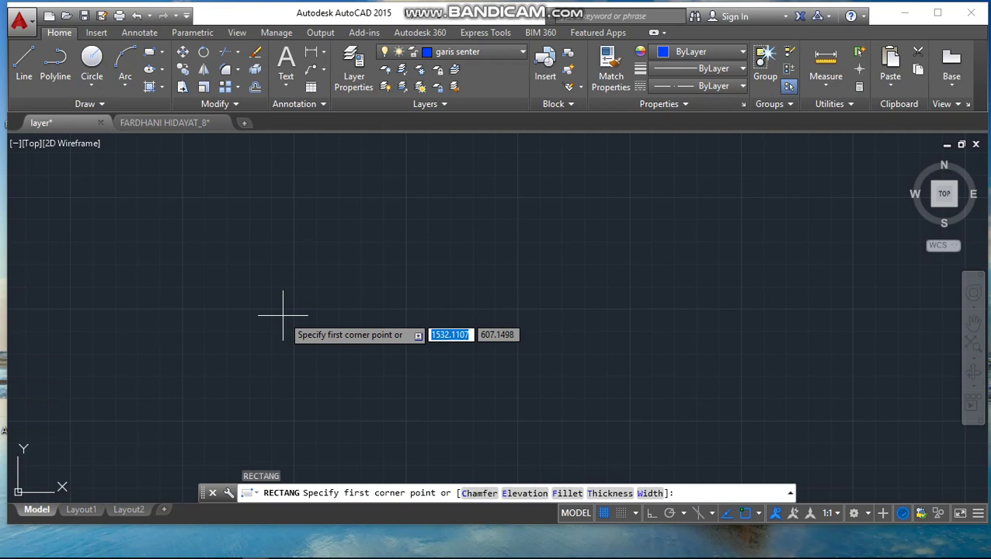
pyautogui.click(248, 299)
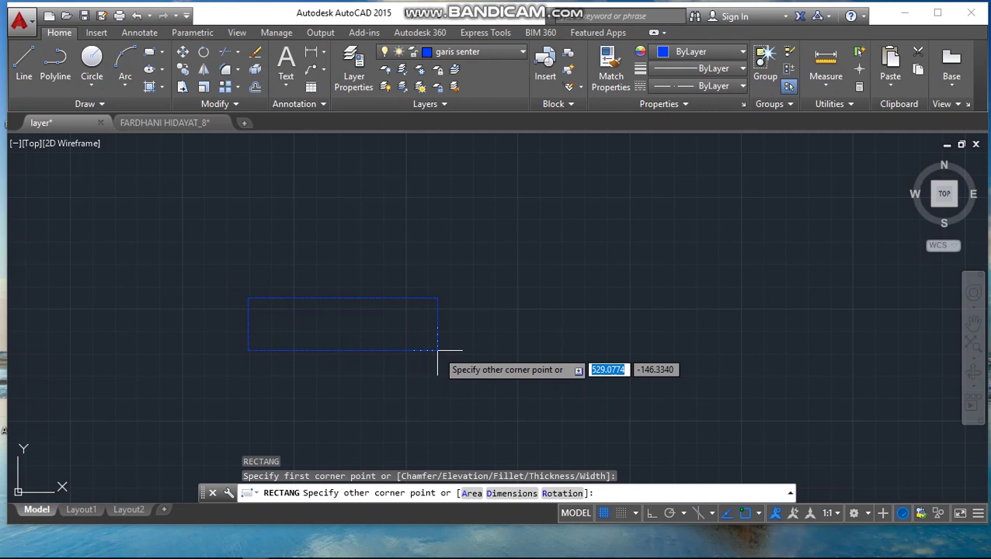
pyautogui.write('50')
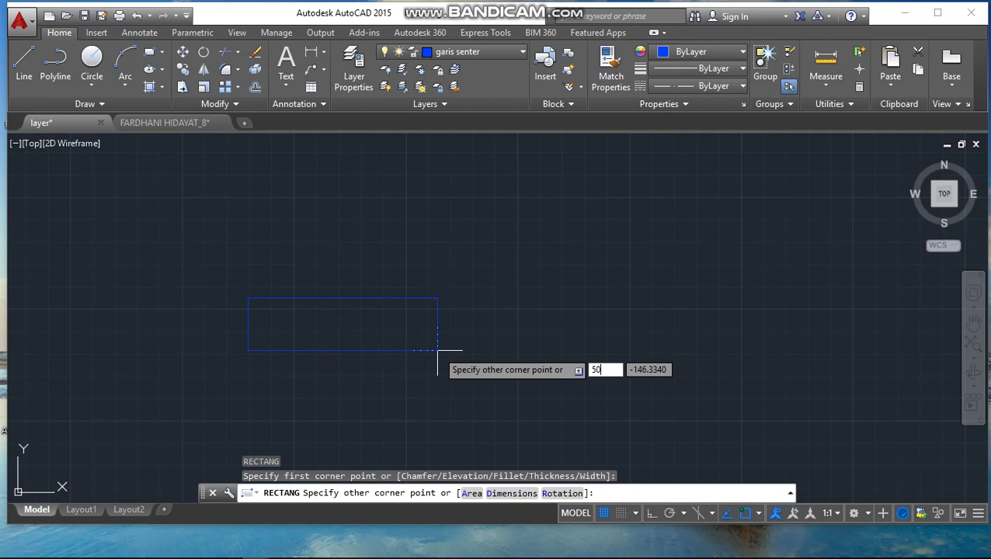
pyautogui.press('Tab')
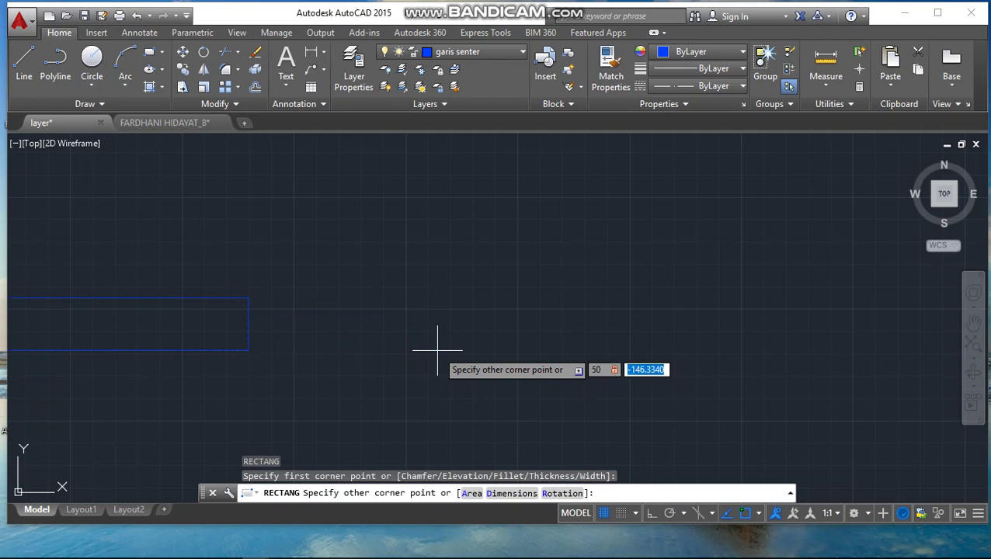
pyautogui.write('-16')
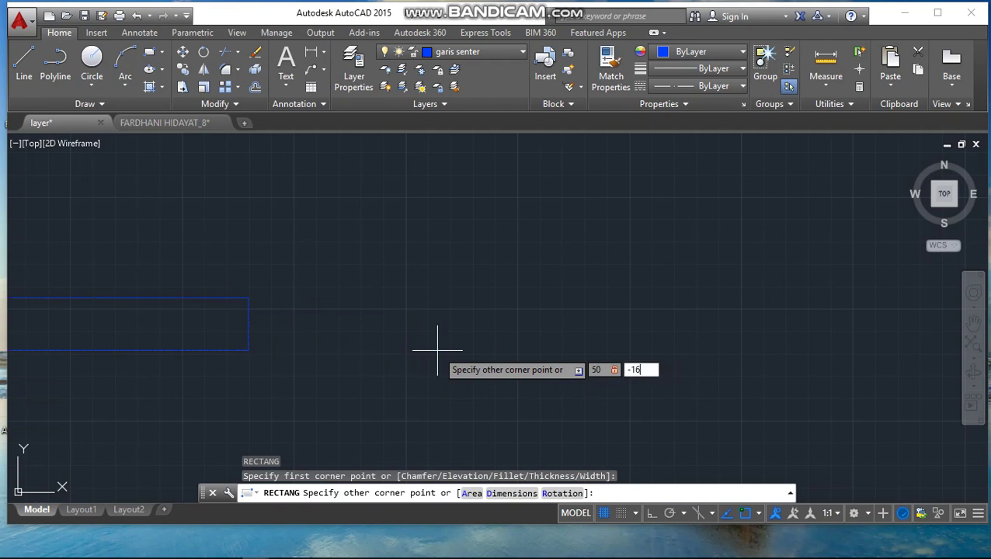
pyautogui.press('Return')
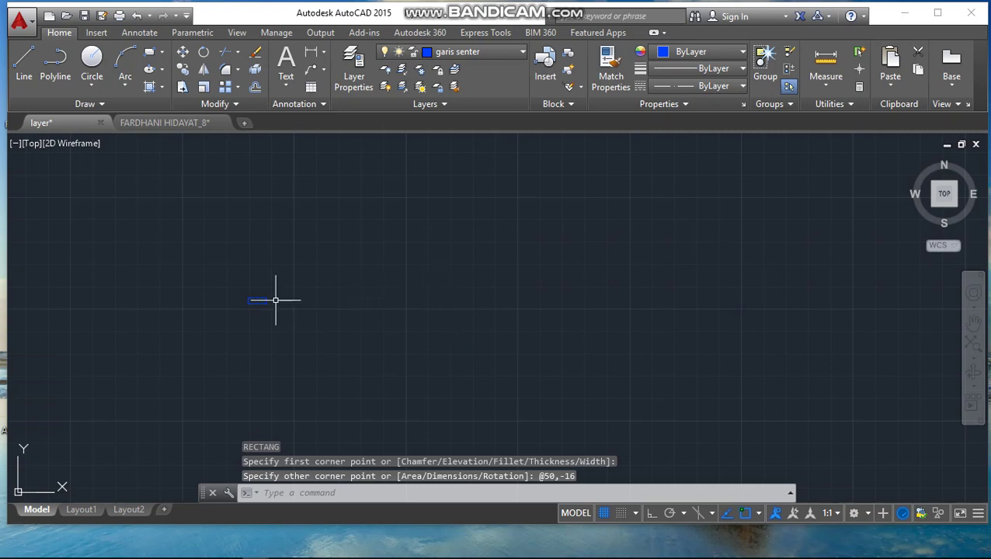
# Move the new rectangle onto the red garis tebal layer.
pyautogui.scroll(5, 275, 300)
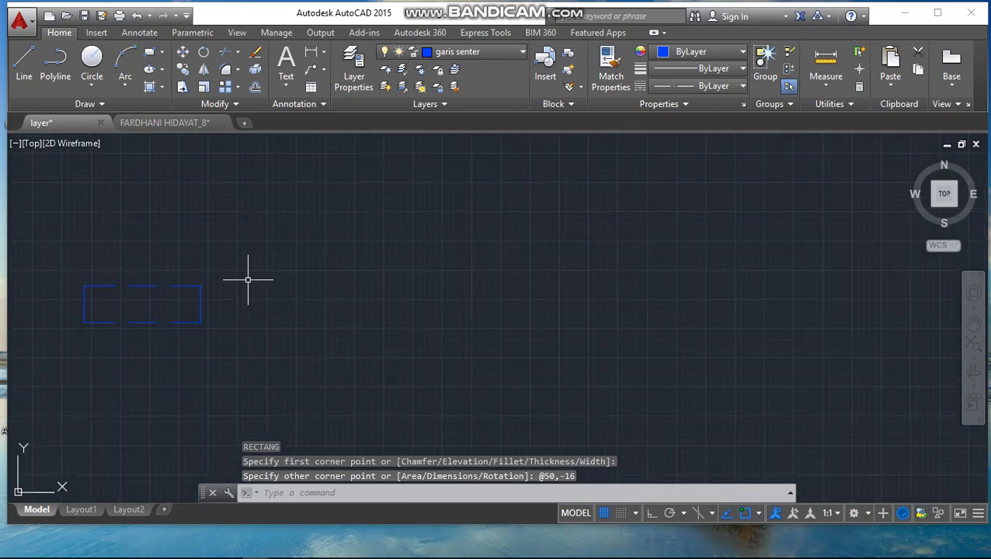
pyautogui.click(199, 295)
pyautogui.click(466, 51)
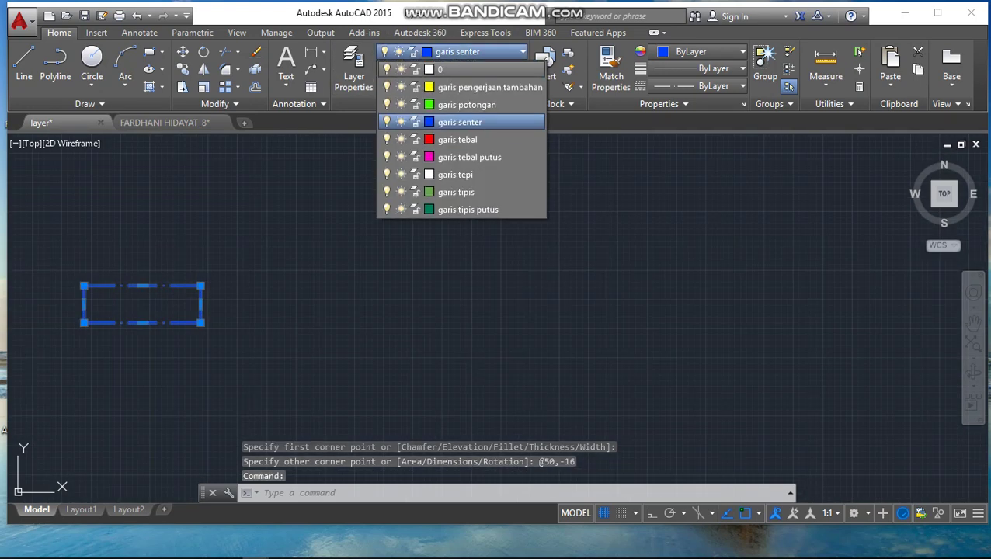
pyautogui.click(429, 140)
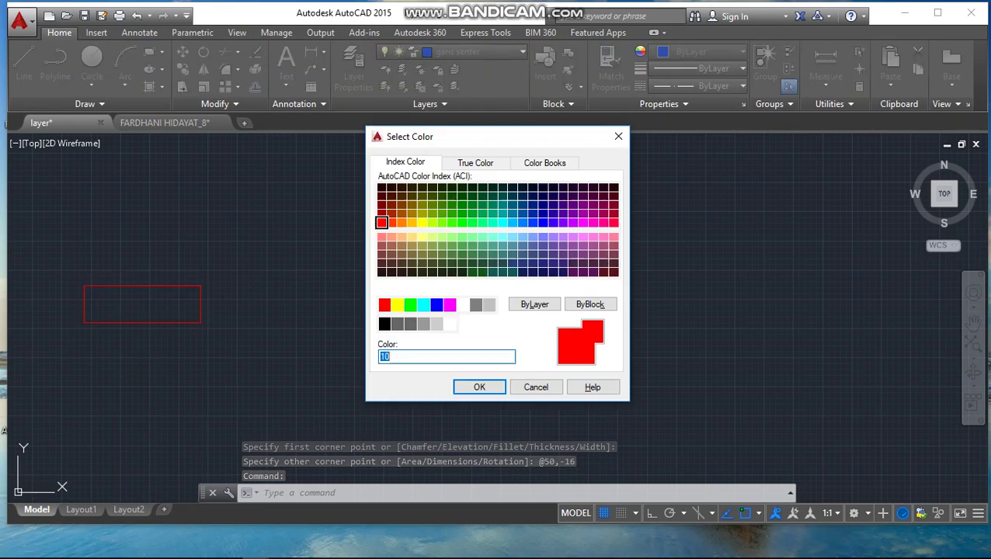
pyautogui.click(614, 139)
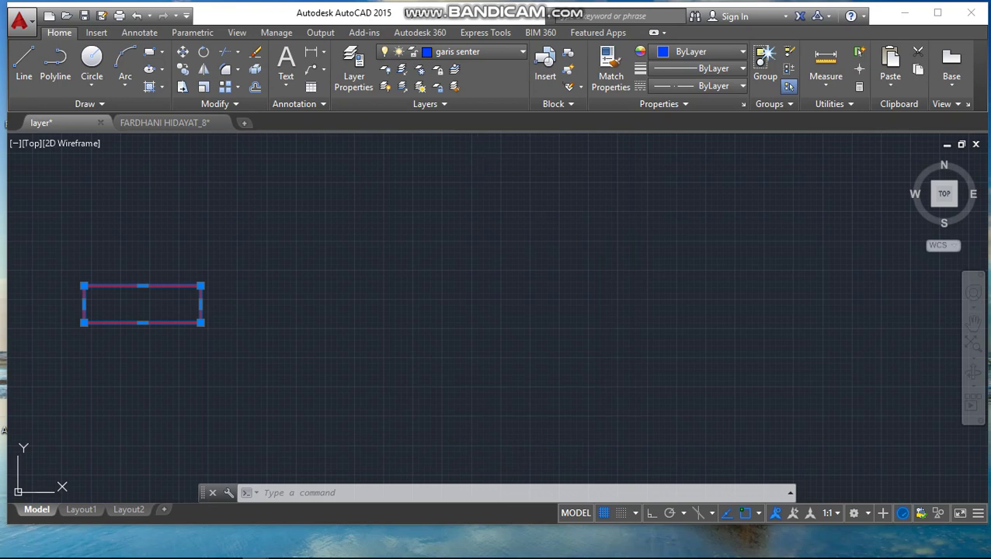
pyautogui.press('Escape')
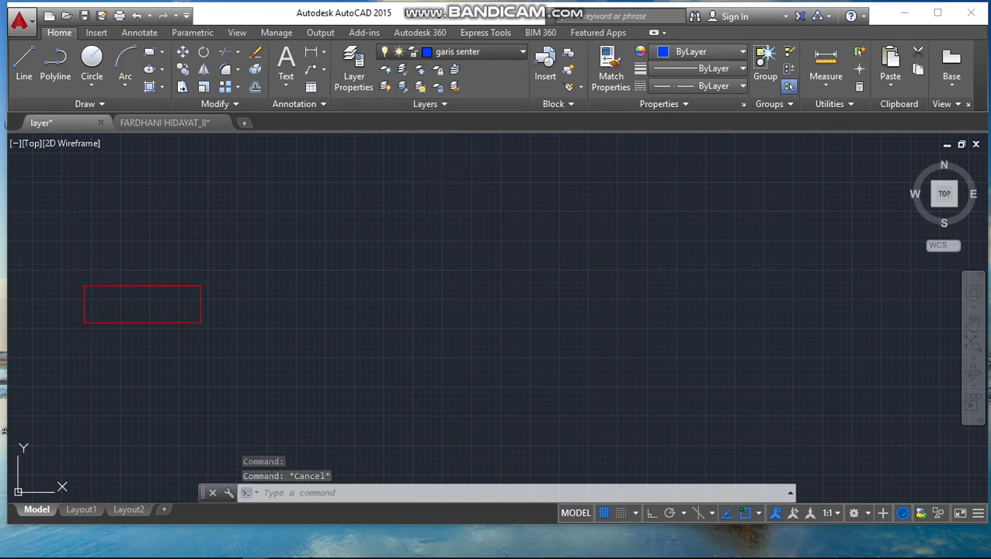
pyautogui.click(467, 51)
# With garis tebal current, draw an 84-tall rectangle from the base rectangle's corner, matching its width.
pyautogui.click(466, 139)
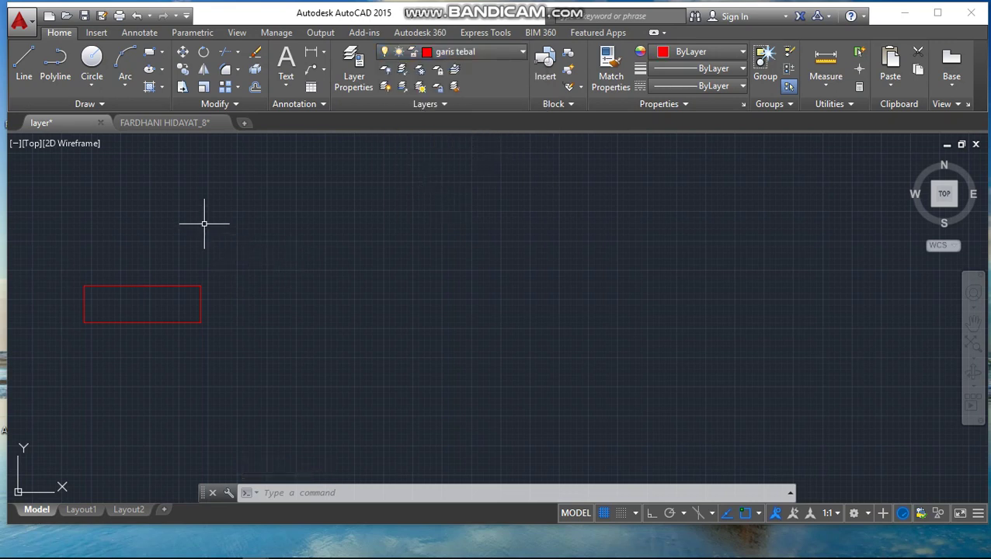
pyautogui.write('r')
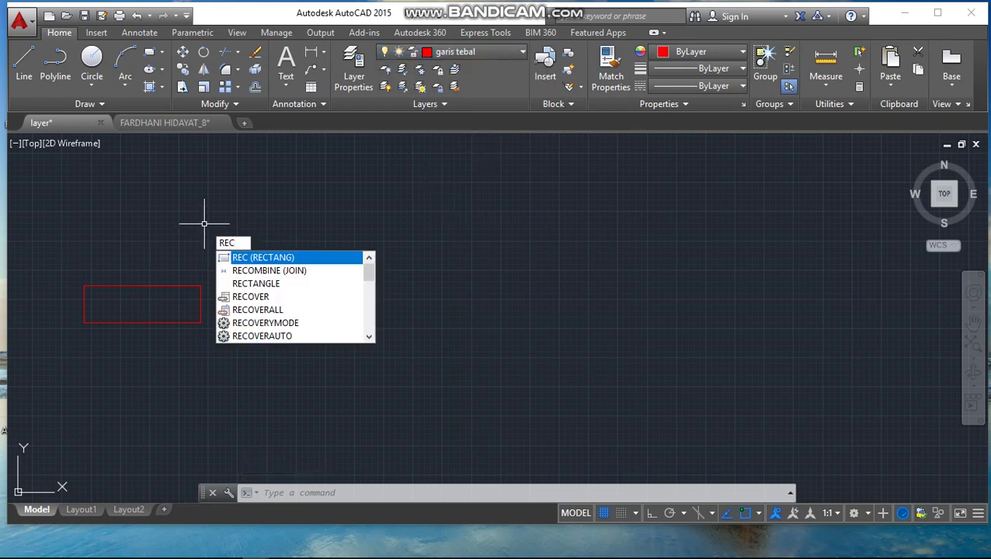
pyautogui.press('Return')
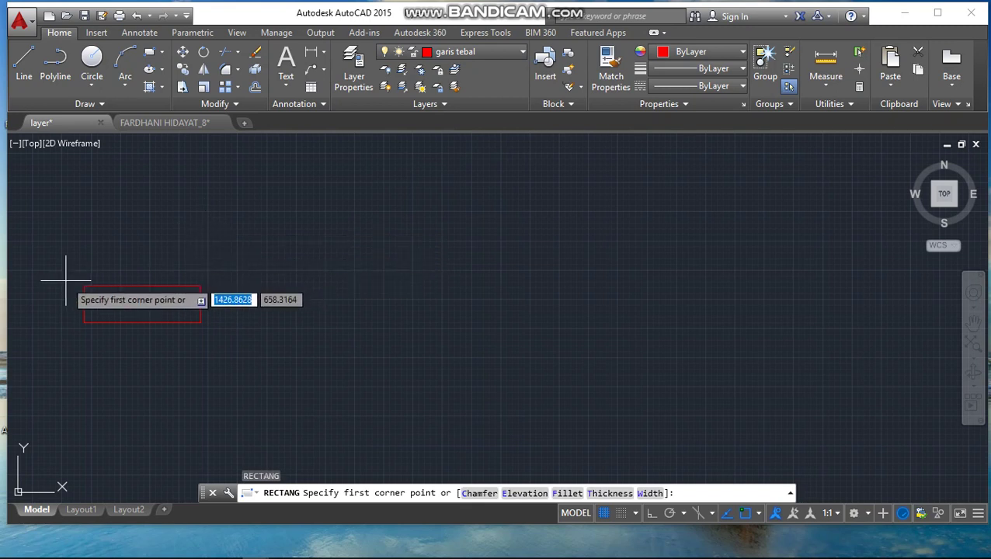
pyautogui.click(84, 286)
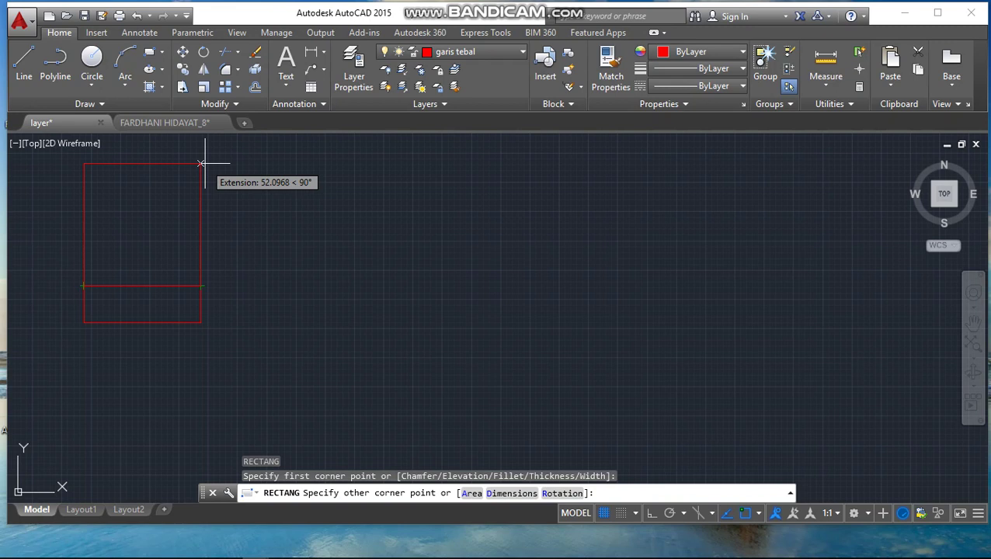
pyautogui.write('8')
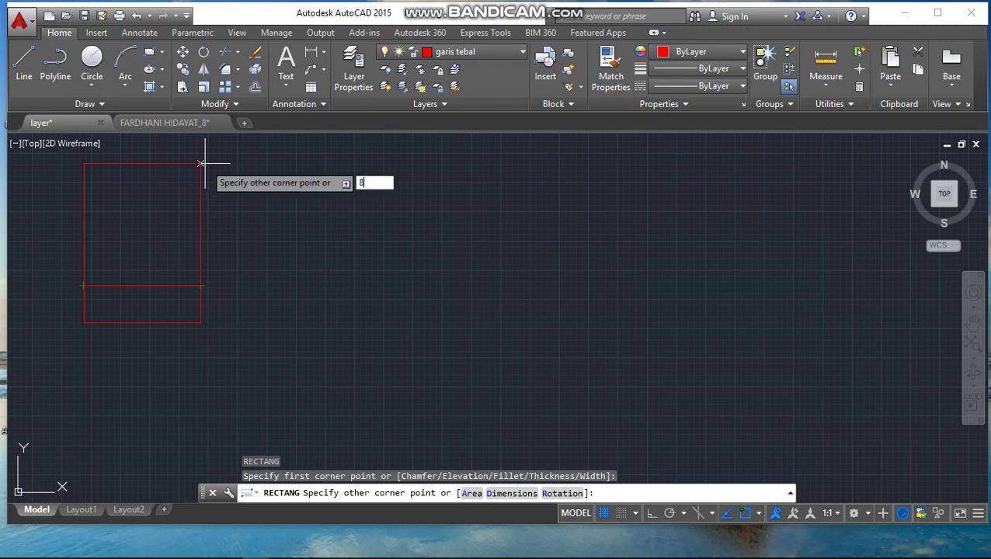
pyautogui.write('4')
pyautogui.press('Return')
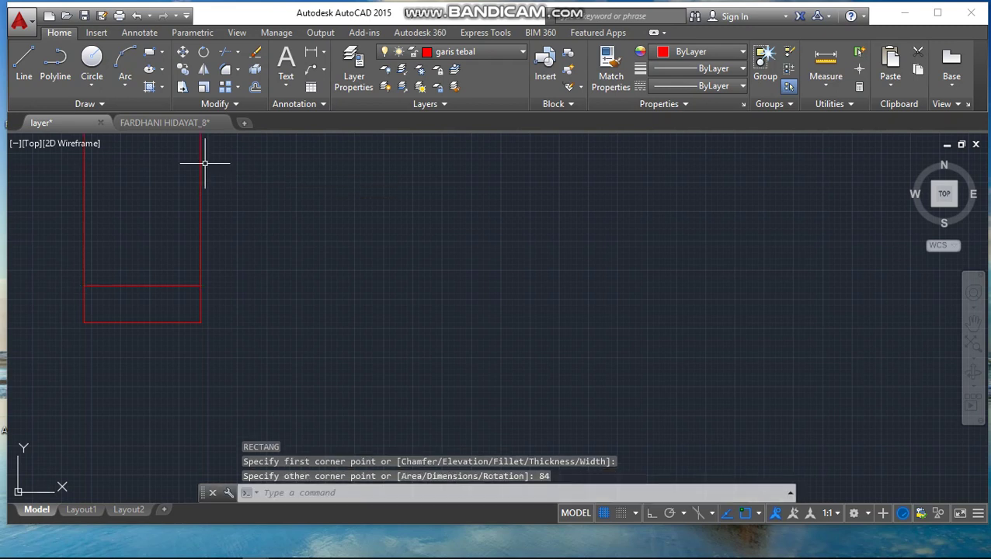
pyautogui.moveTo(164, 162); pyautogui.dragTo(167, 265, button='middle')
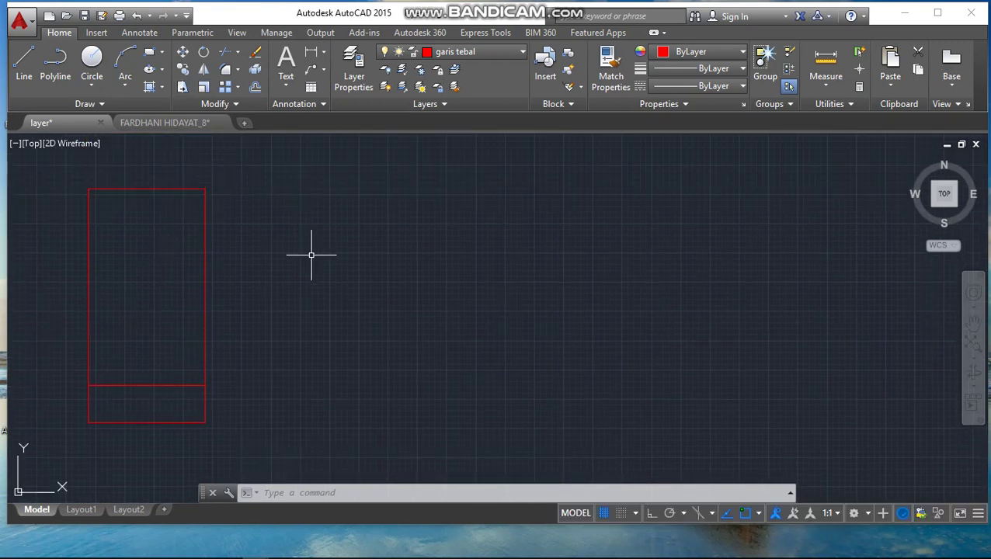
# Draw a 39 by 13 rectangle starting 13 below the tall rectangle's top-right corner.
pyautogui.write('RE')
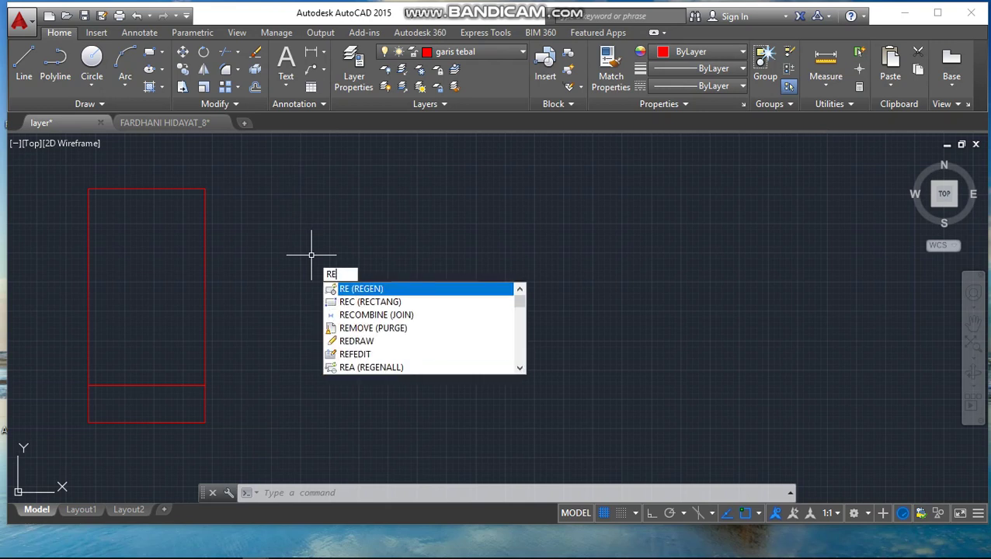
pyautogui.write('C')
pyautogui.press('Return')
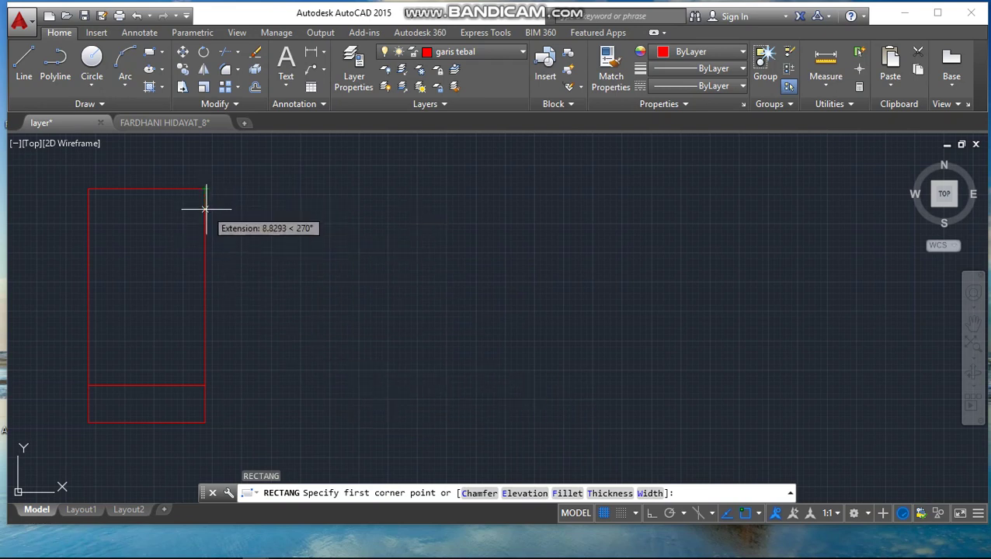
pyautogui.write('13')
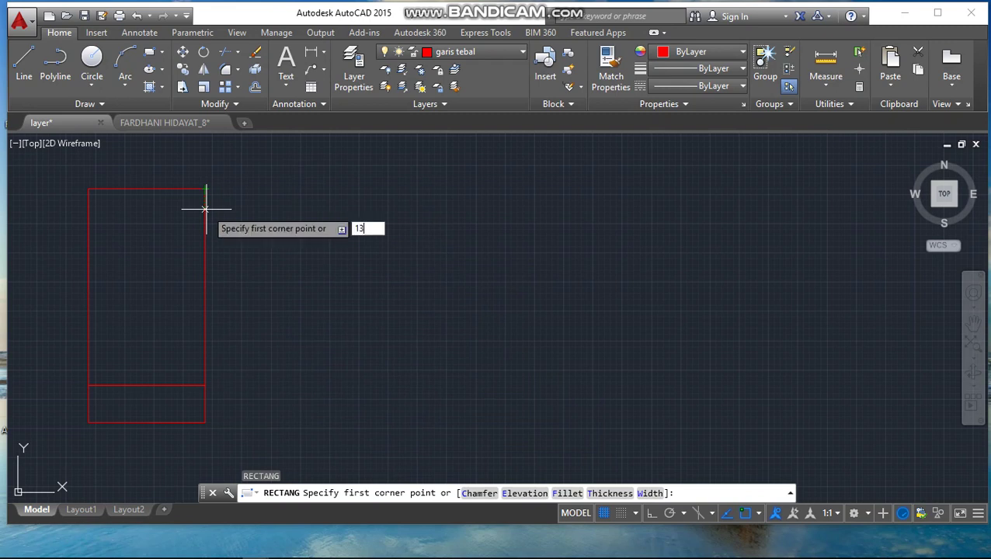
pyautogui.press('Return')
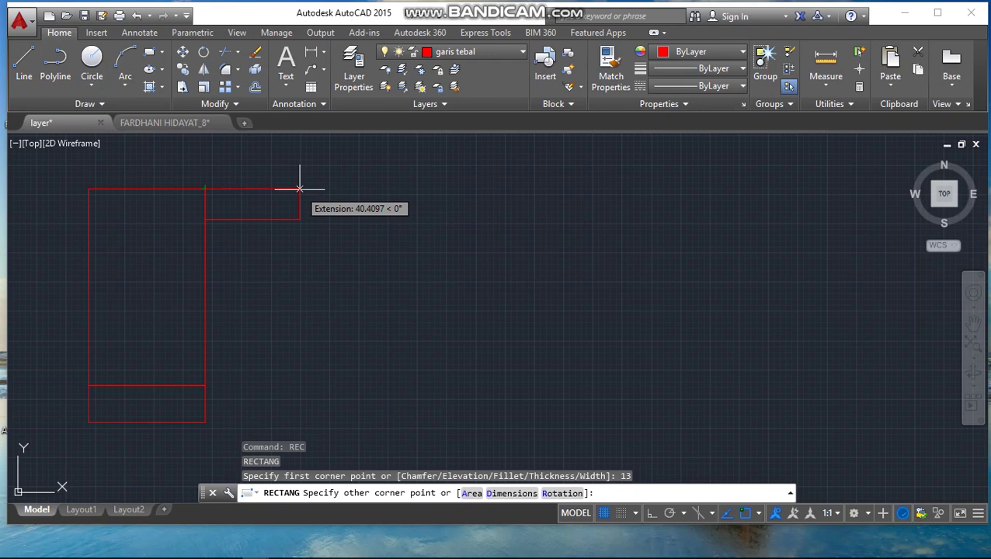
pyautogui.write('39')
pyautogui.press('Return')
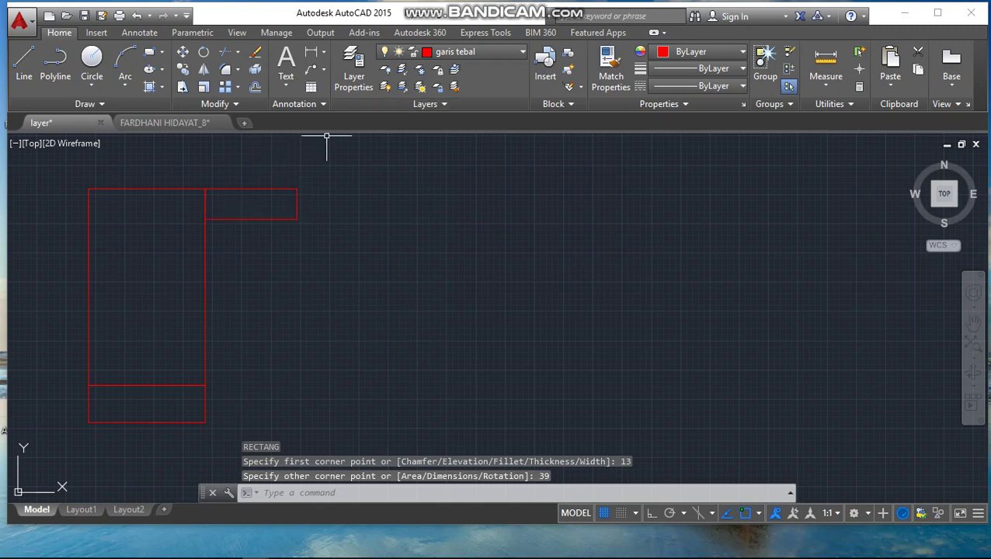
# Draw a vertical centre line on garis senter through the tall rectangle's middle, then restore garis tebal.
pyautogui.click(473, 51)
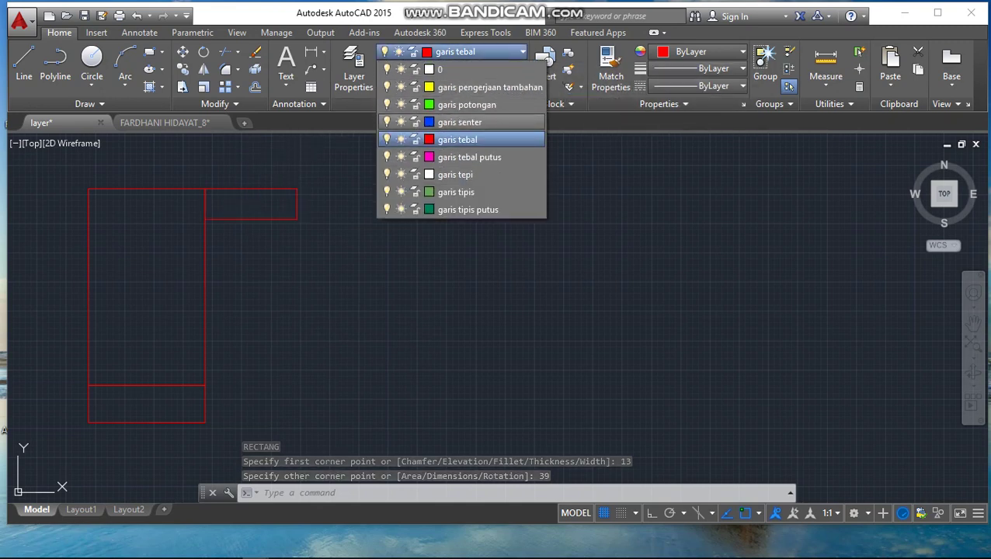
pyautogui.click(460, 122)
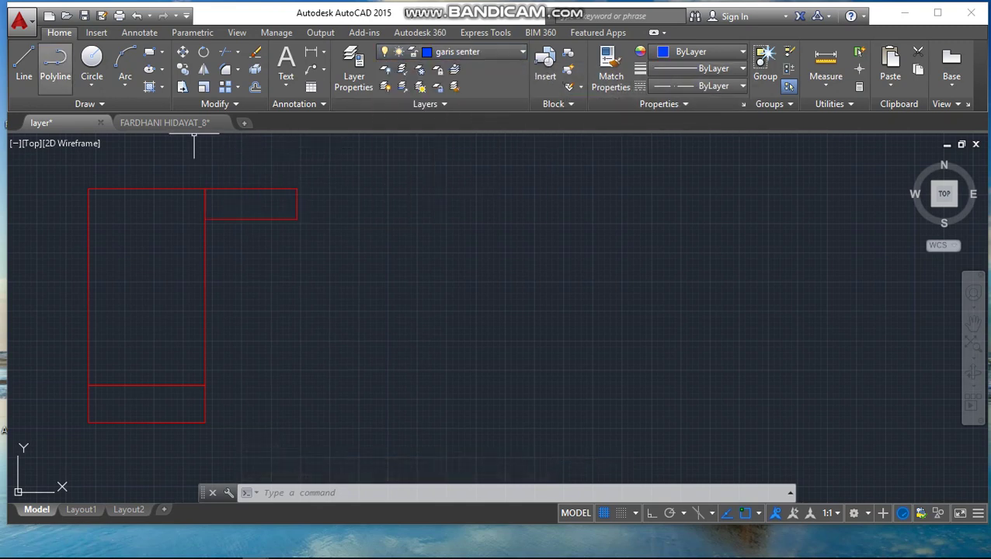
pyautogui.click(24, 62)
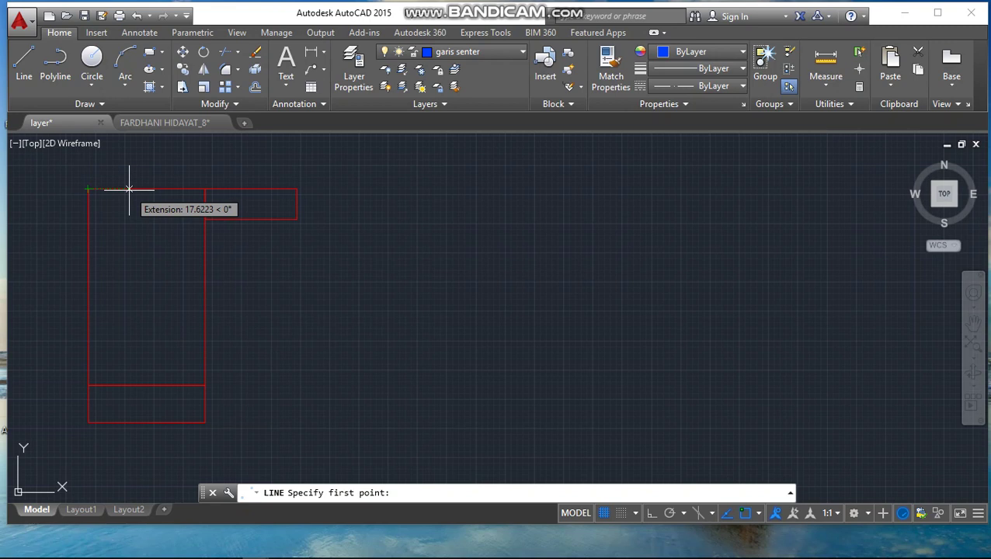
pyautogui.write('25')
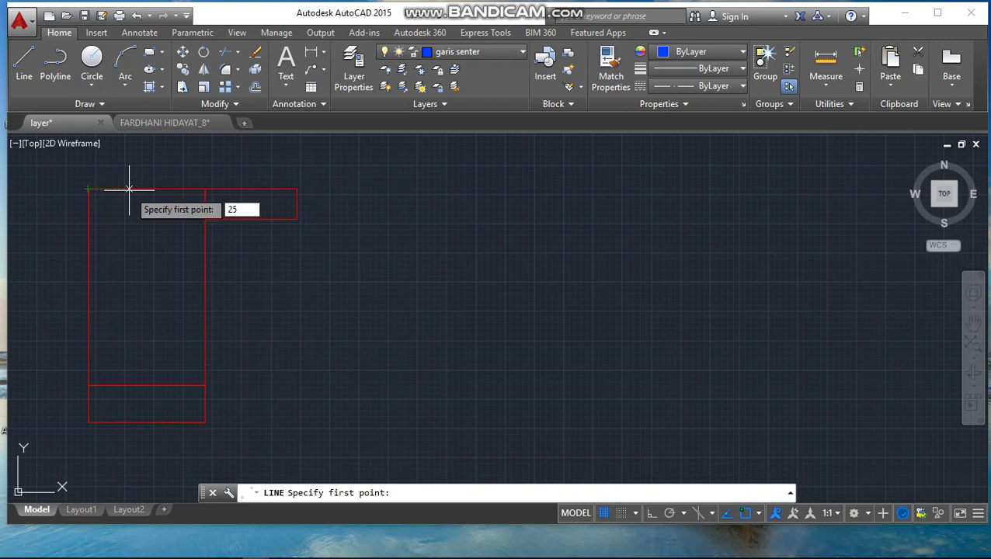
pyautogui.press('Return')
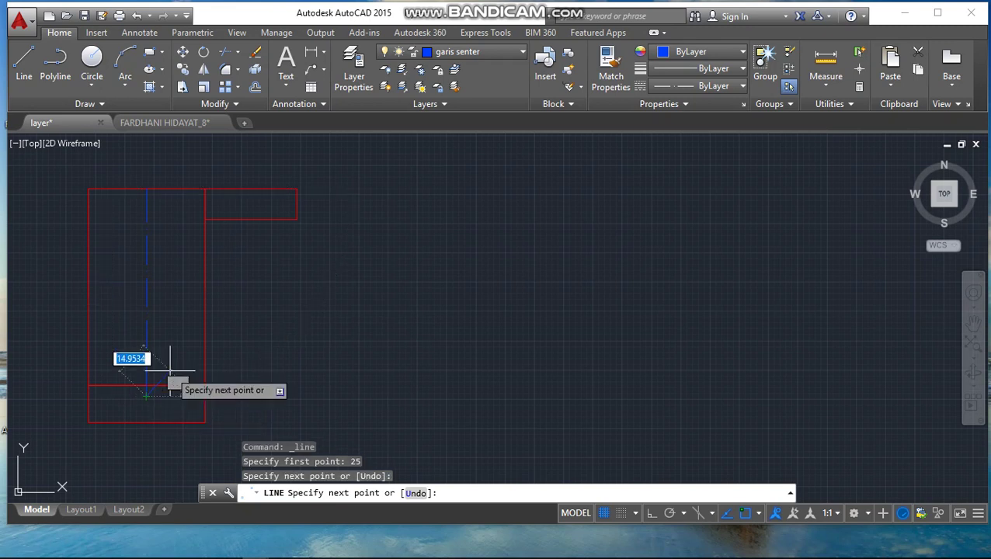
pyautogui.rightClick(172, 368)
pyautogui.click(174, 374)
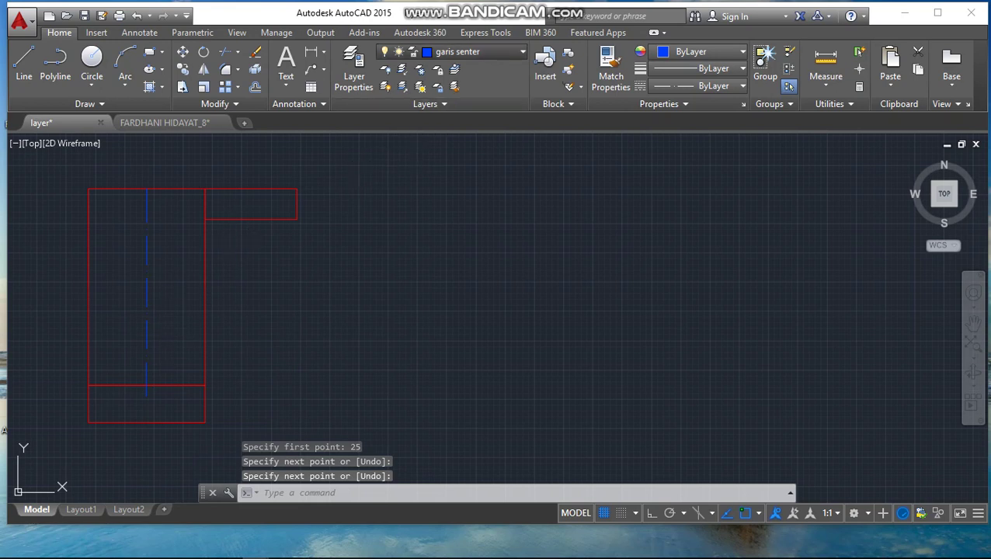
pyautogui.click(466, 51)
pyautogui.click(458, 139)
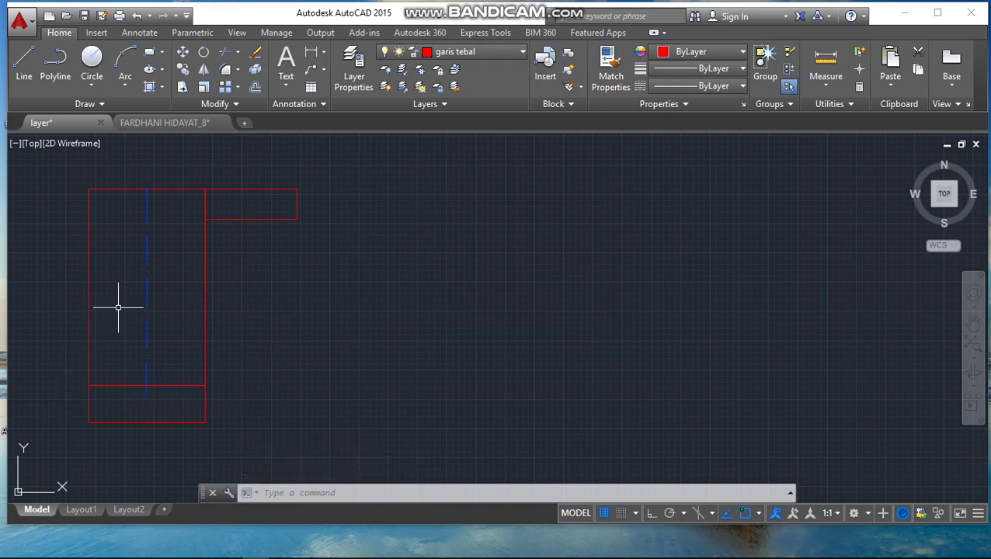
pyautogui.write('r')
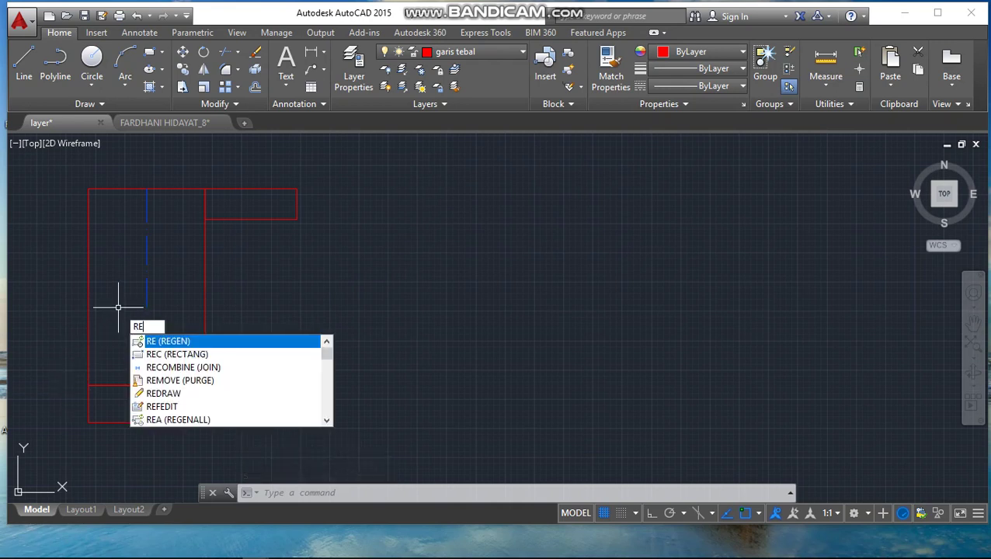
pyautogui.write('c')
pyautogui.press('Return')
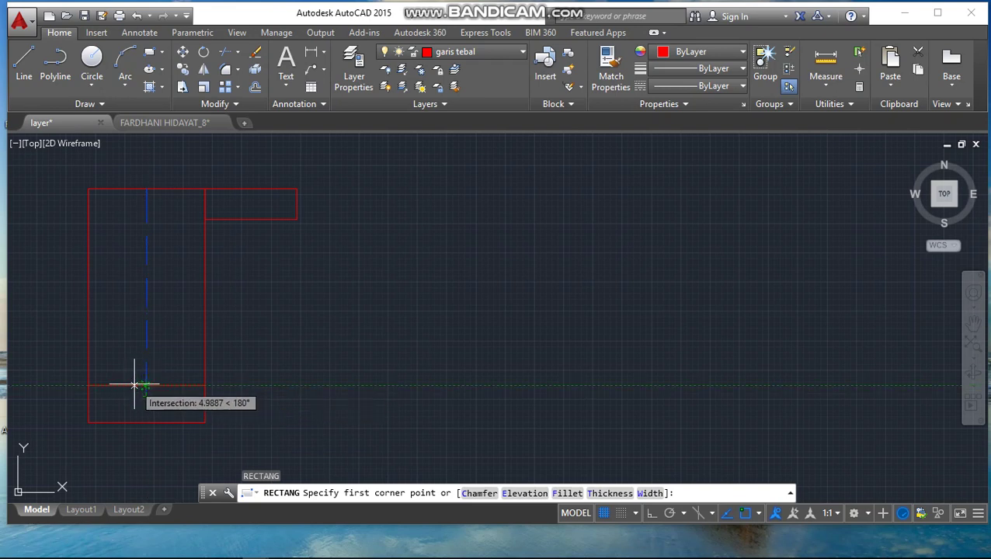
pyautogui.write('5')
pyautogui.press('Return')
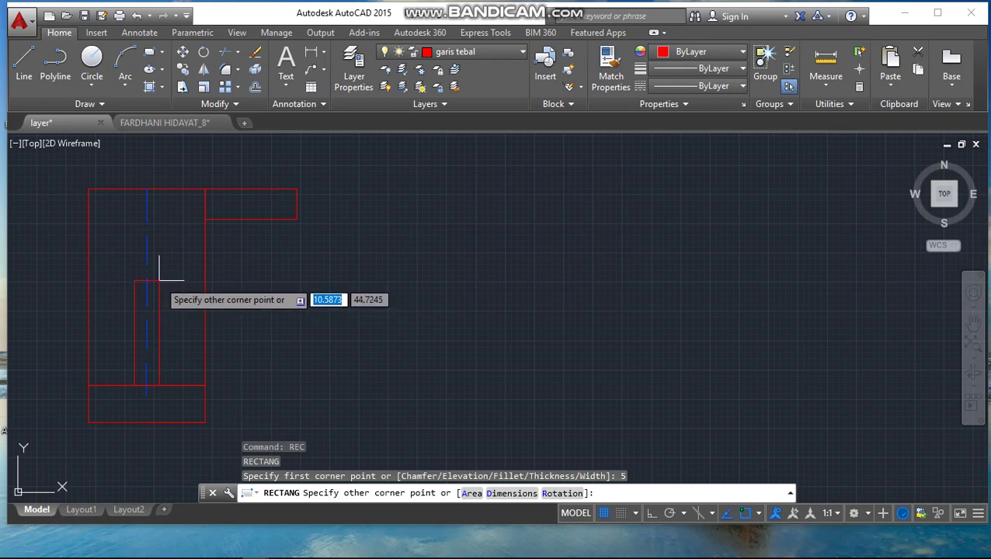
pyautogui.write('1')
pyautogui.write('0')
pyautogui.press('Return')
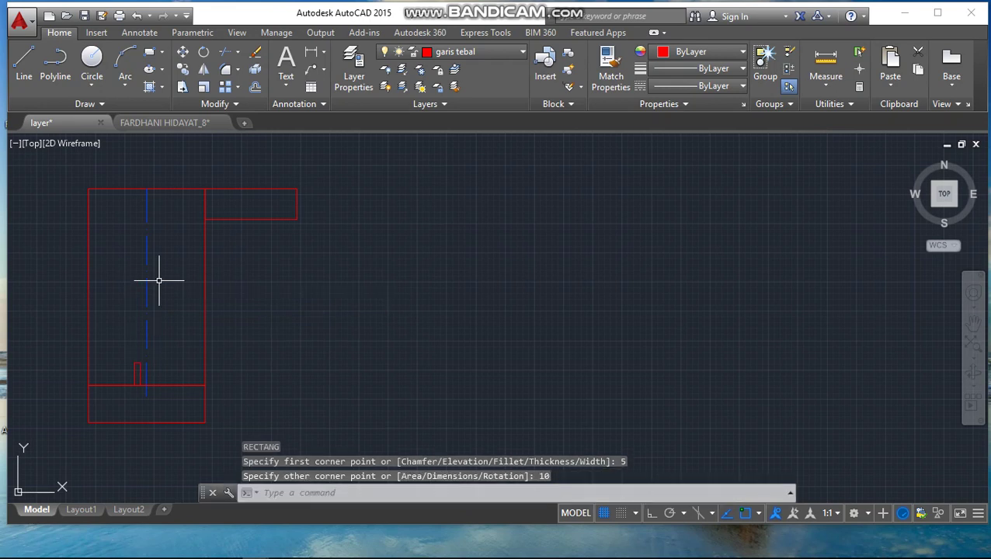
pyautogui.click(139, 362)
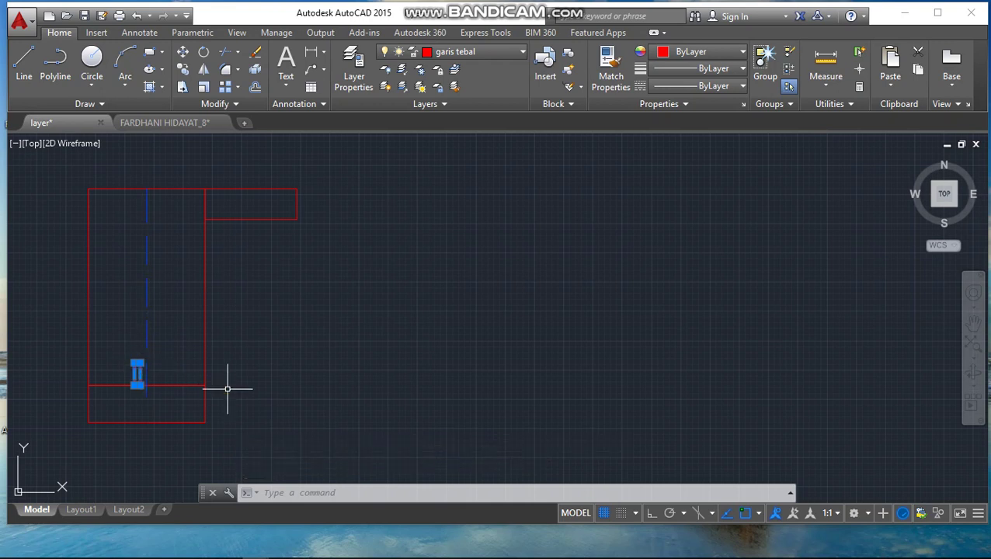
pyautogui.write('ERASE')
pyautogui.press('Return')
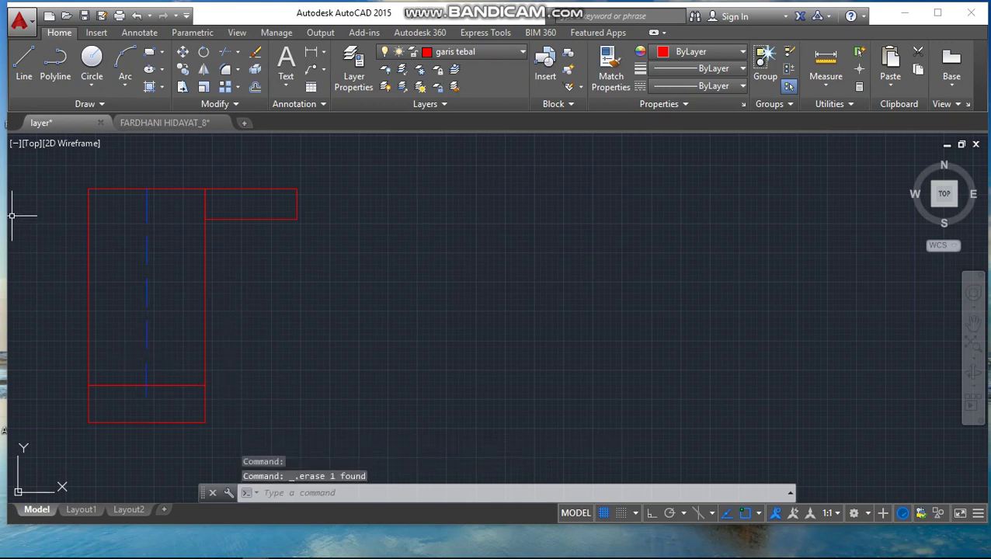
# Draw a 10-wide, 71-tall slot from lines, starting 5 left of the centre line at the lower edge.
pyautogui.click(24, 66)
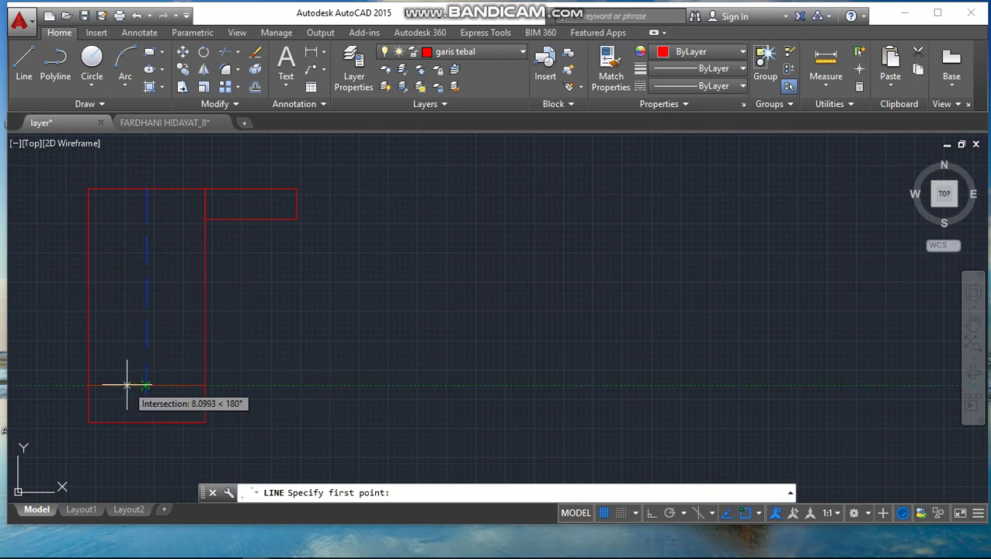
pyautogui.write('5')
pyautogui.press('Return')
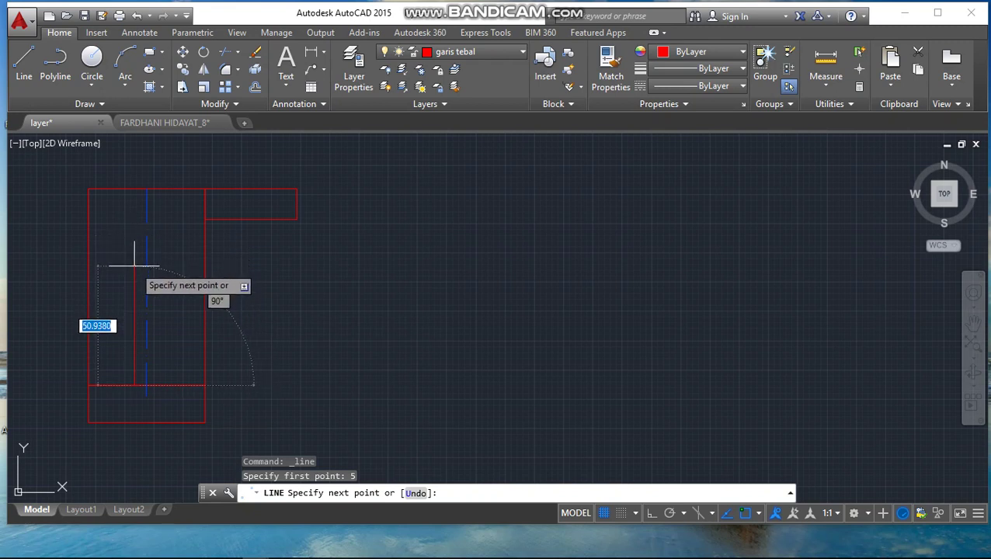
pyautogui.write('71')
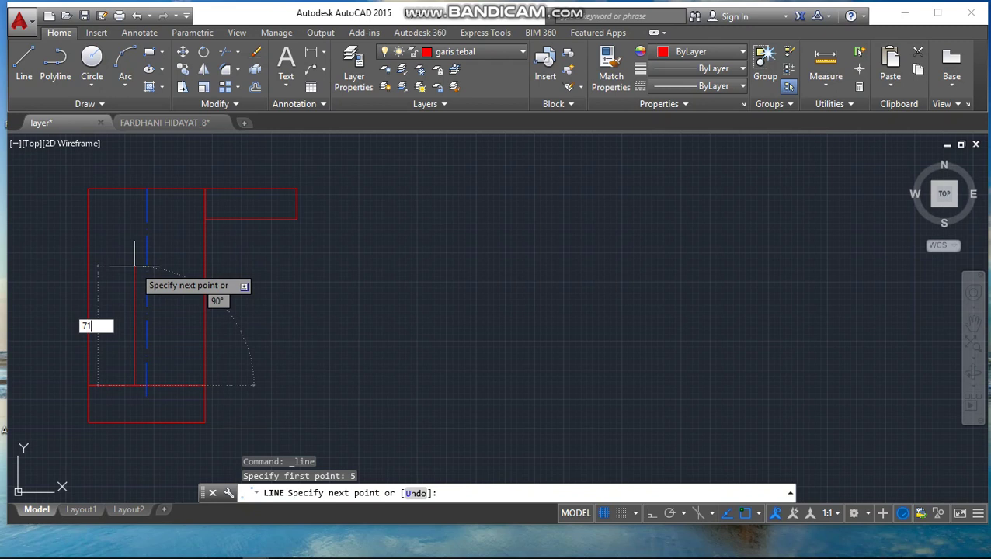
pyautogui.press('Return')
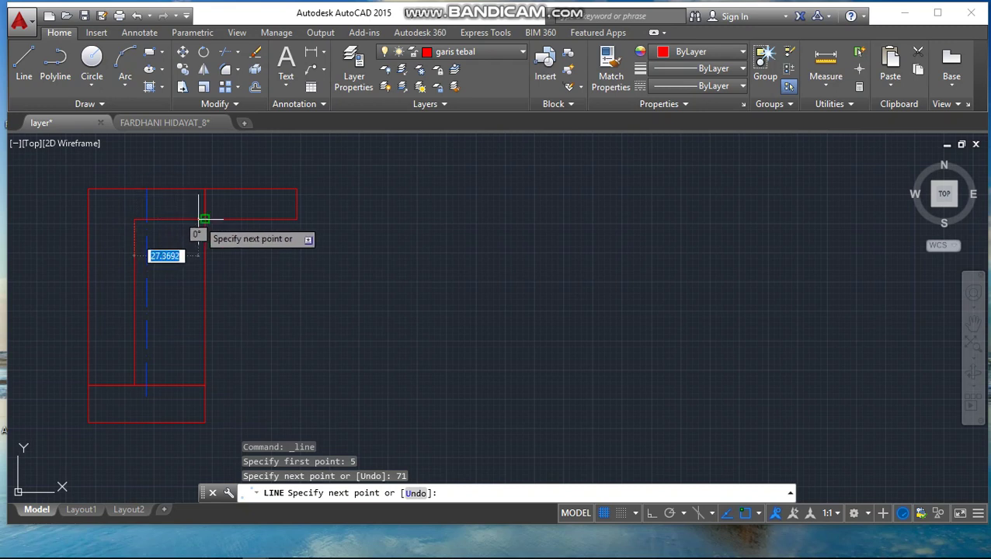
pyautogui.write('1')
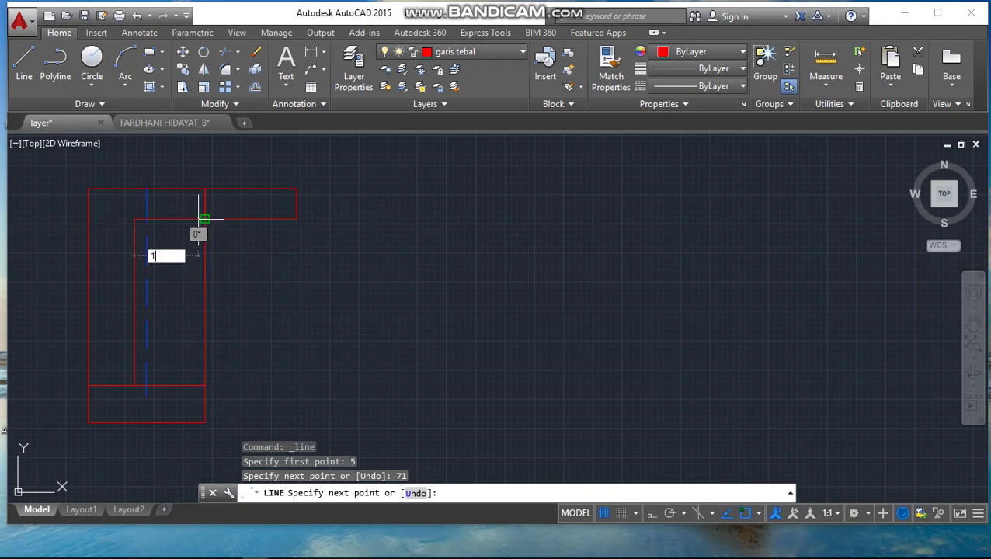
pyautogui.write('0')
pyautogui.press('Return')
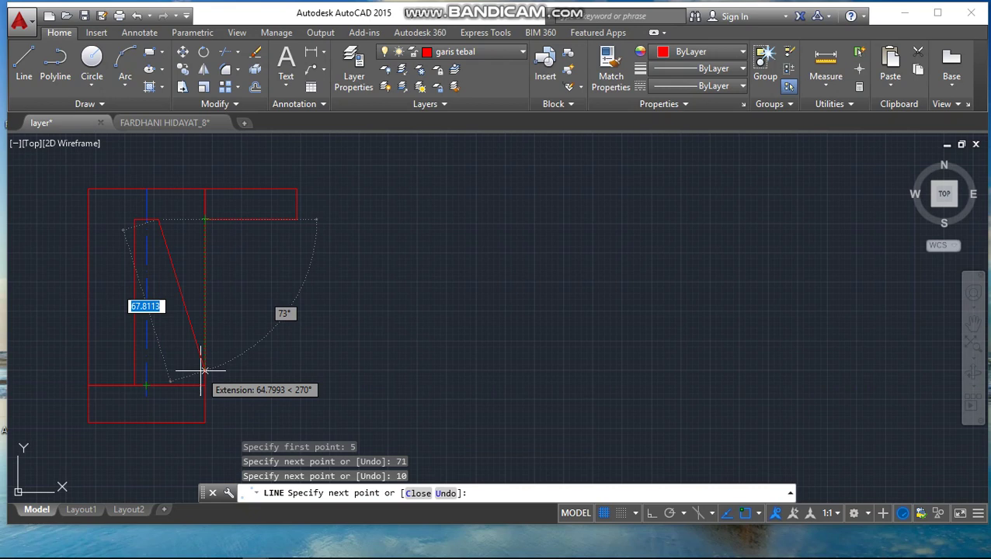
pyautogui.scroll(2, 157, 371)
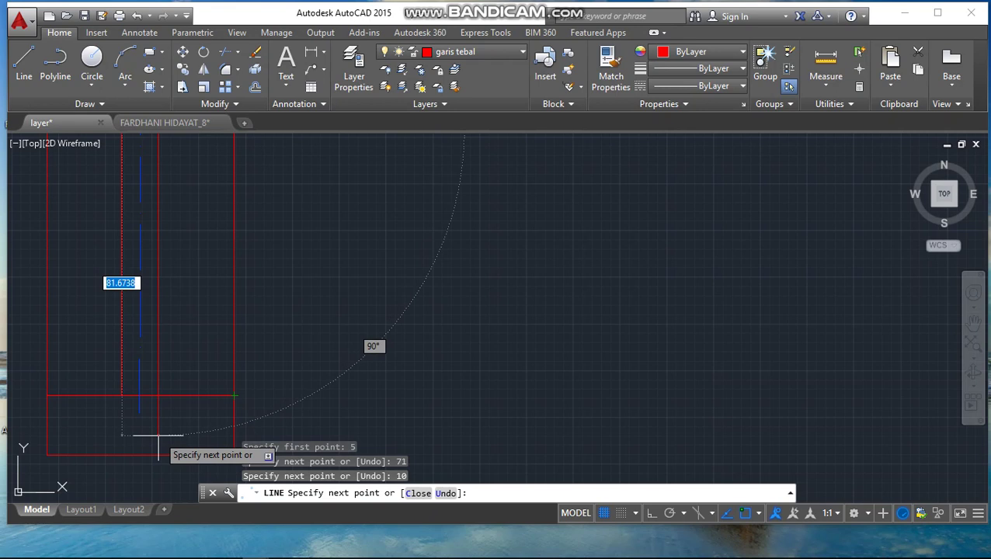
pyautogui.write('71')
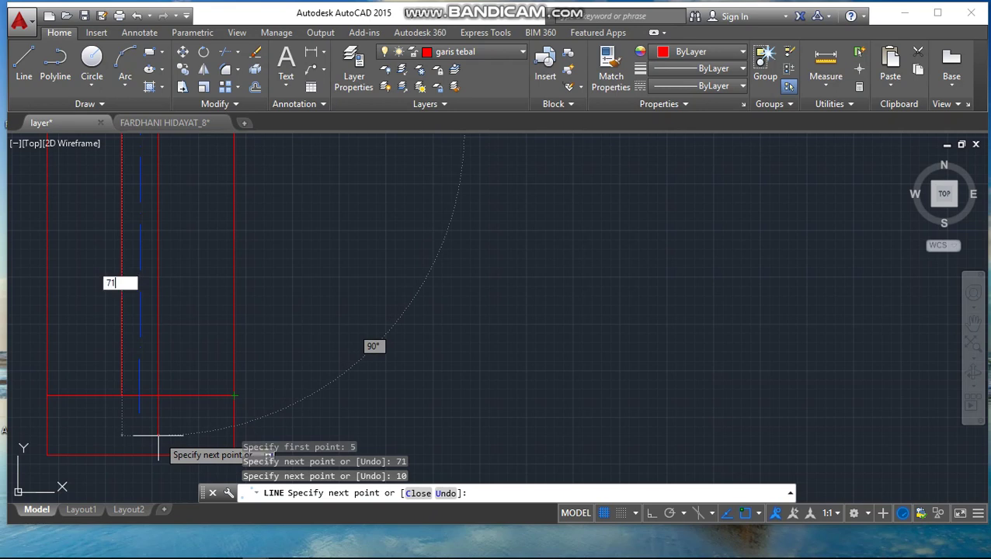
pyautogui.press('Return')
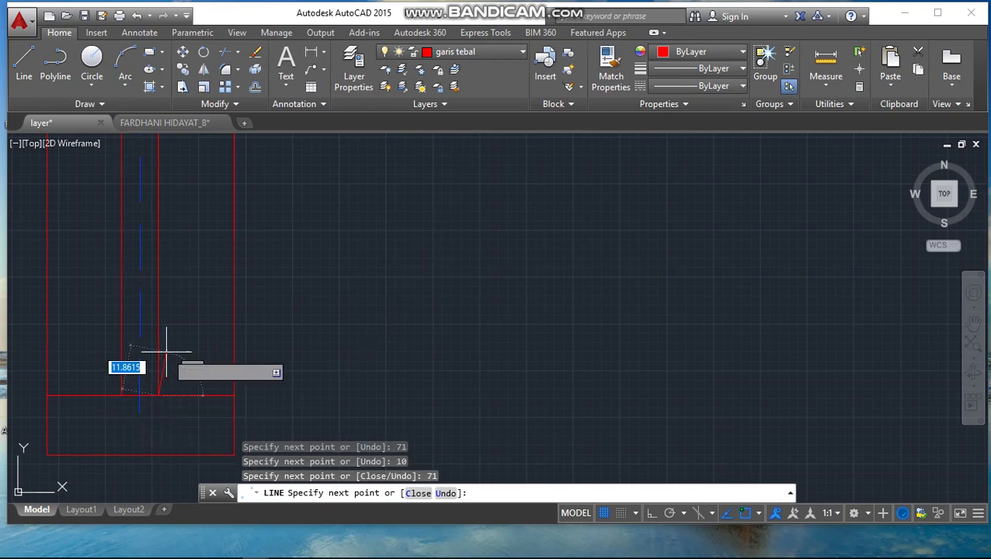
pyautogui.rightClick(166, 355)
pyautogui.click(185, 362)
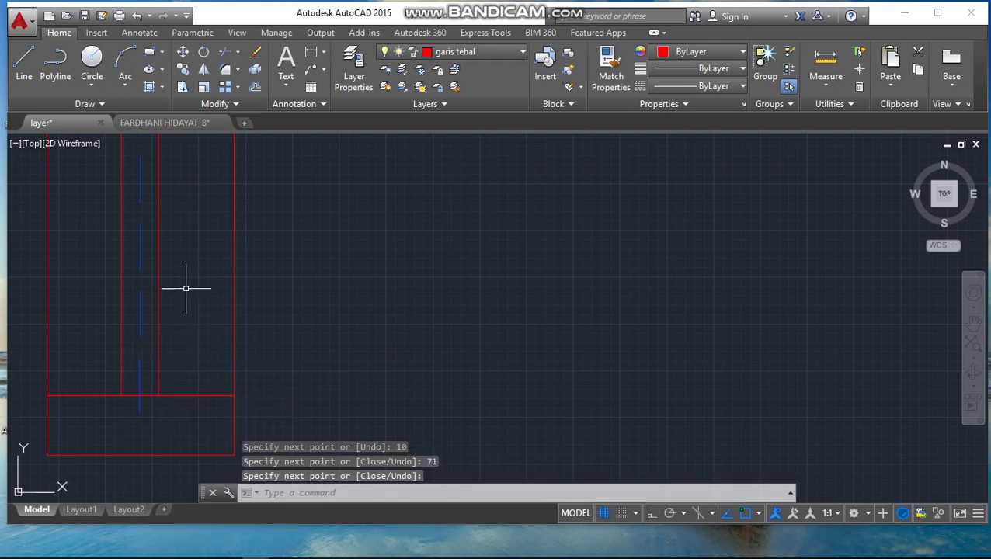
# Fillet the corner between the slot's right side and the lower edge with radius 5.
pyautogui.write('f')
pyautogui.press('Return')
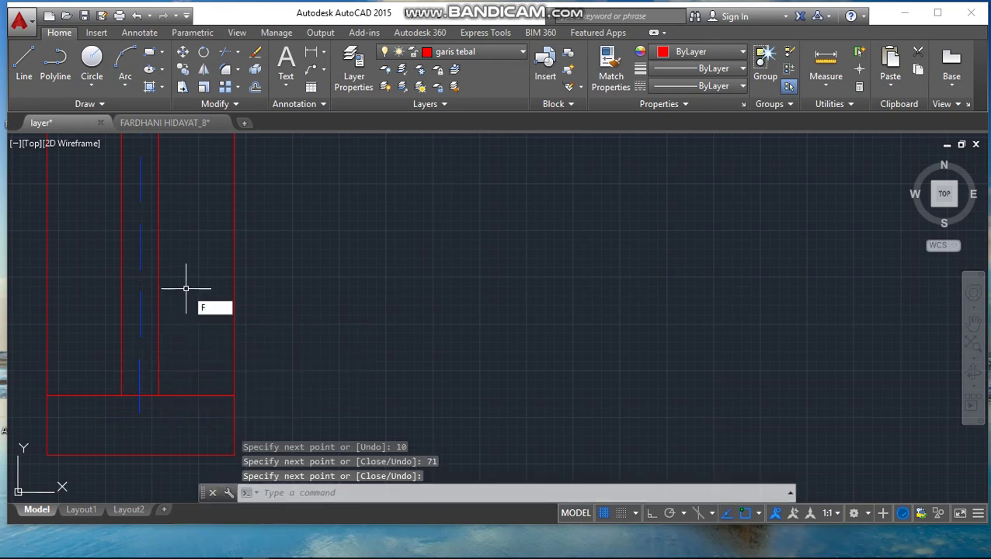
pyautogui.click(158, 342)
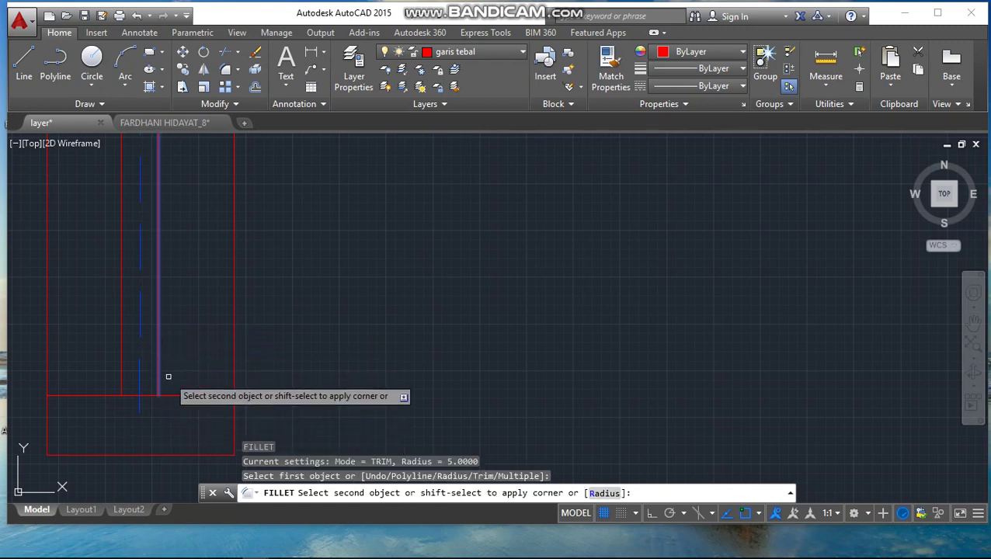
pyautogui.write('r')
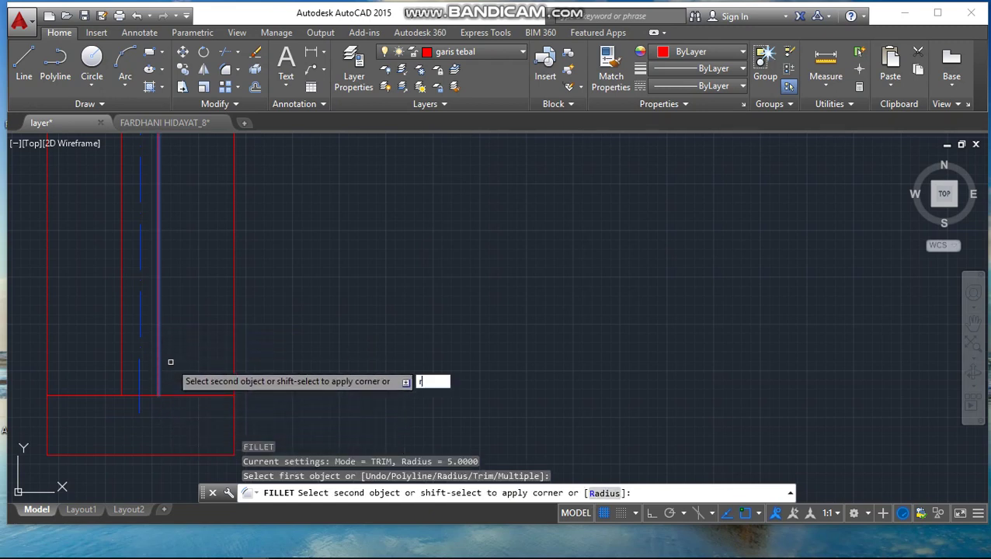
pyautogui.press('Return')
pyautogui.press('Return')
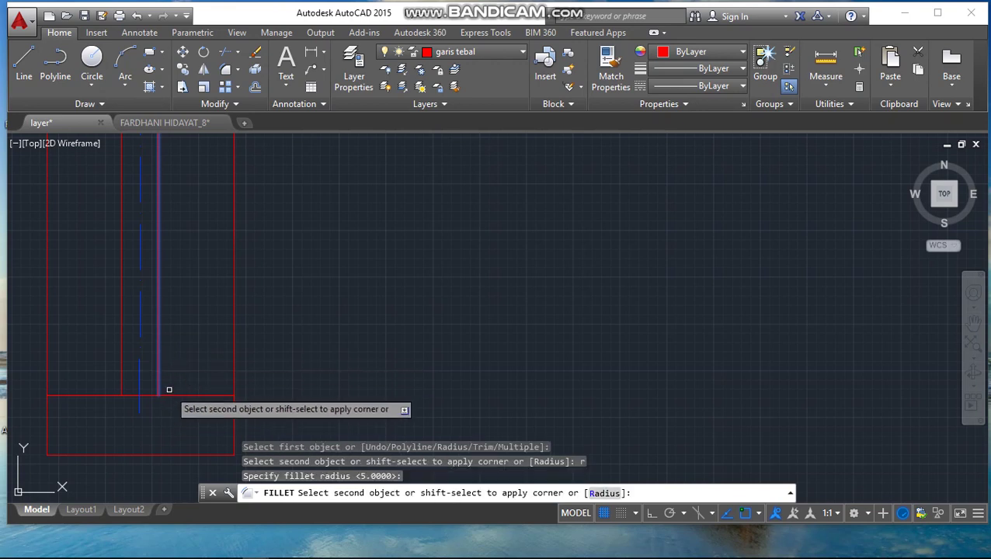
pyautogui.click(169, 394)
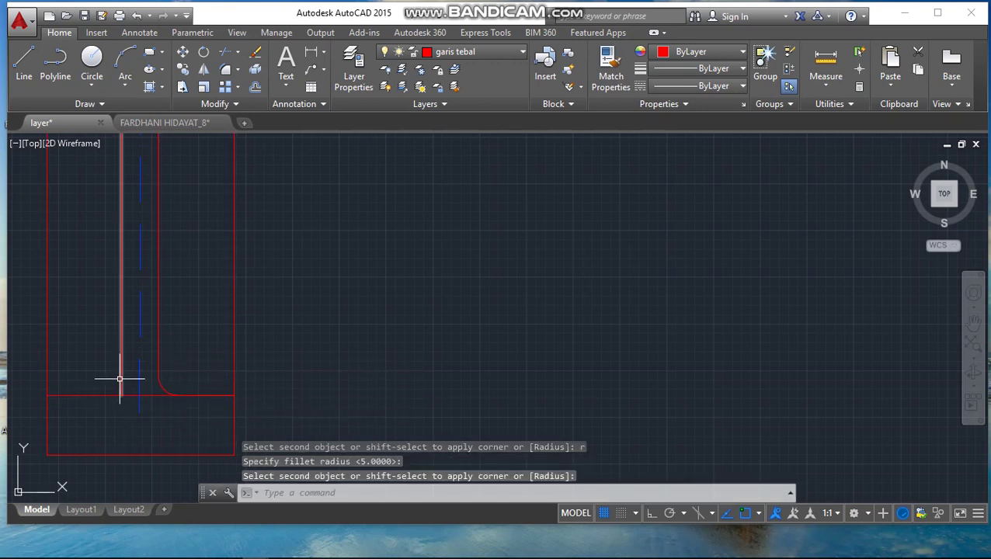
pyautogui.write('f')
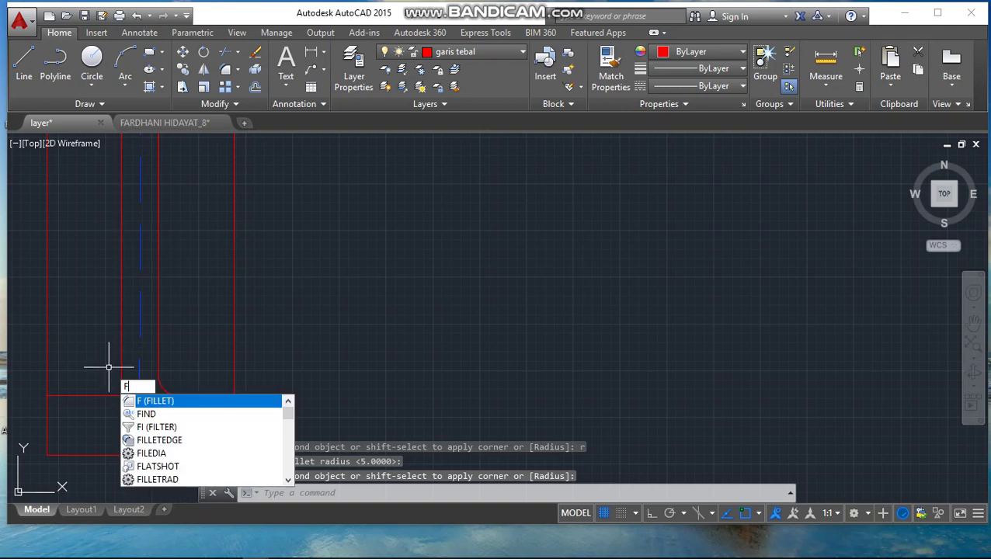
pyautogui.press('Return')
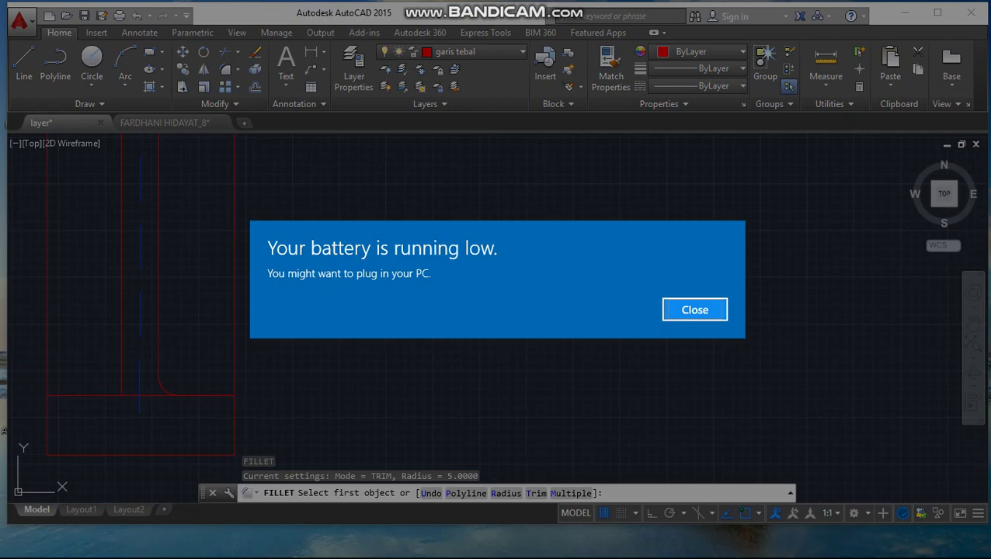
# Fillet the slot's left corner with radius 5, then undo that fillet.
pyautogui.click(694, 310)
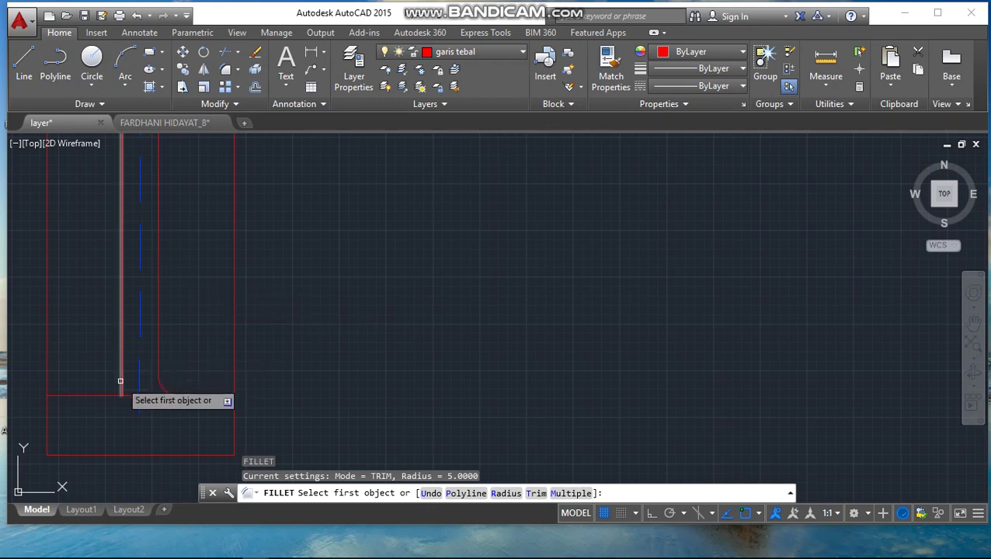
pyautogui.click(121, 381)
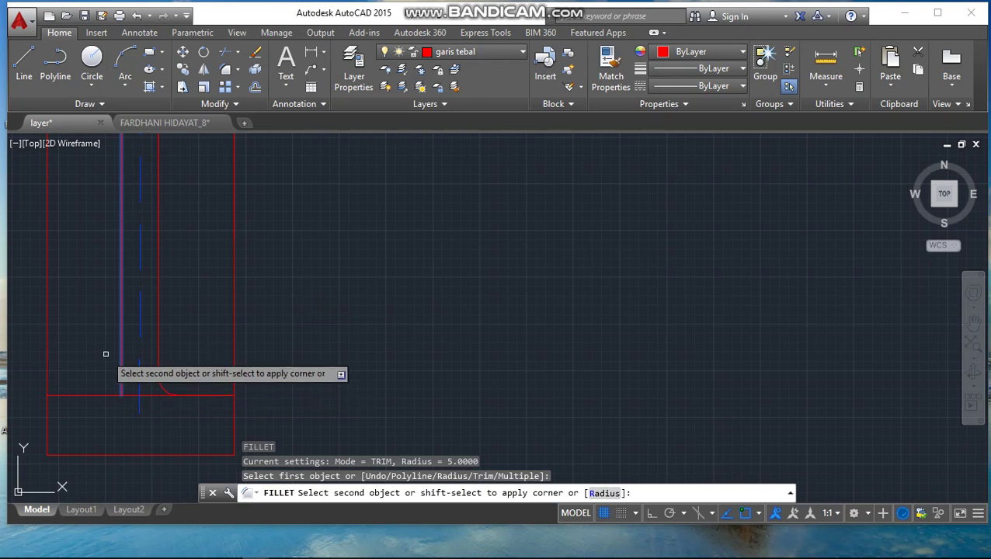
pyautogui.write('r')
pyautogui.press('Return')
pyautogui.press('Return')
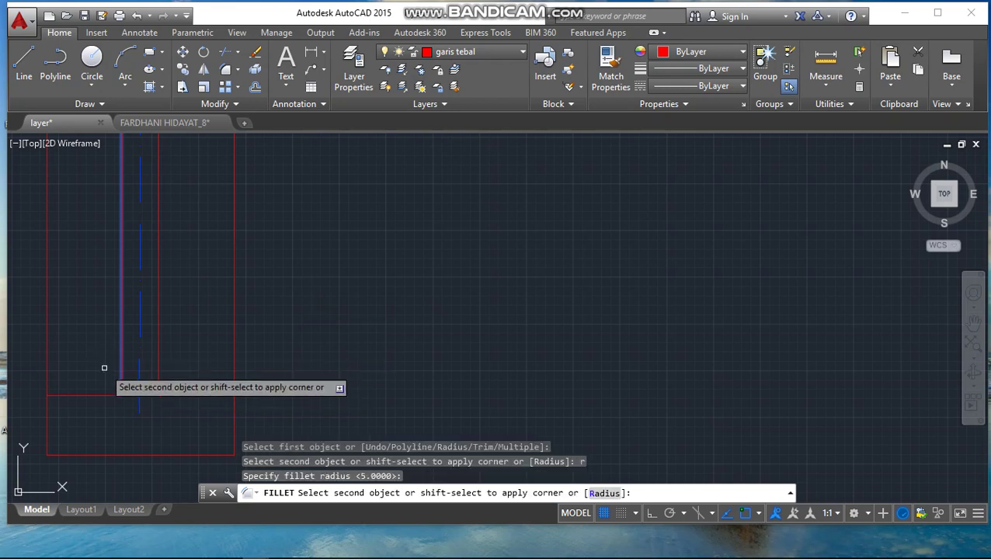
pyautogui.click(100, 392)
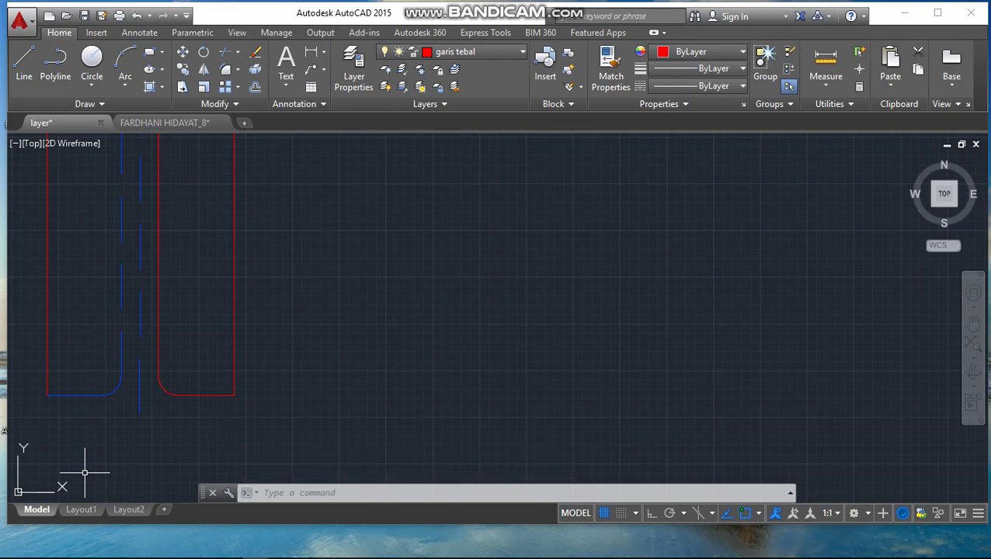
pyautogui.hotkey('ctrl', 'z')
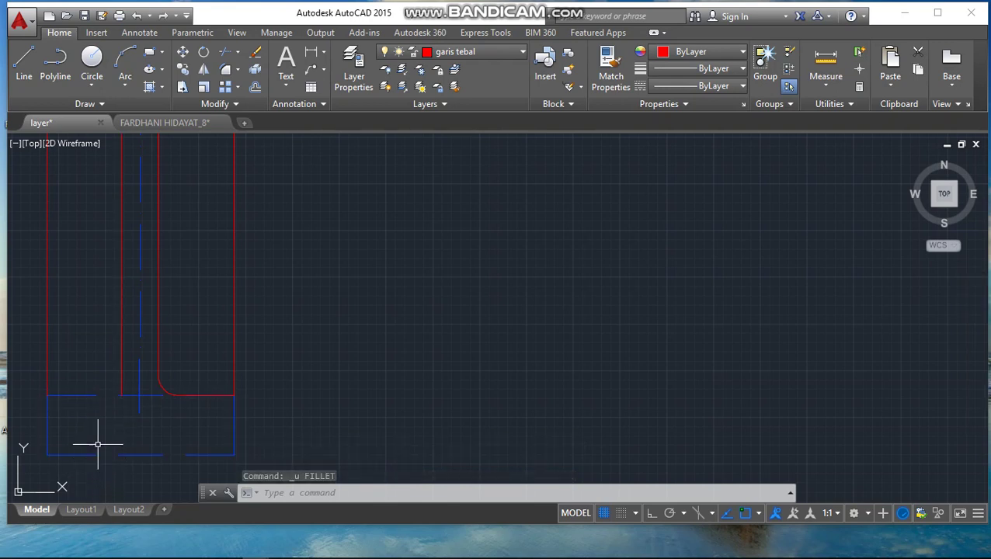
# Move the bottom rectangle onto the garis tebal layer.
pyautogui.click(83, 455)
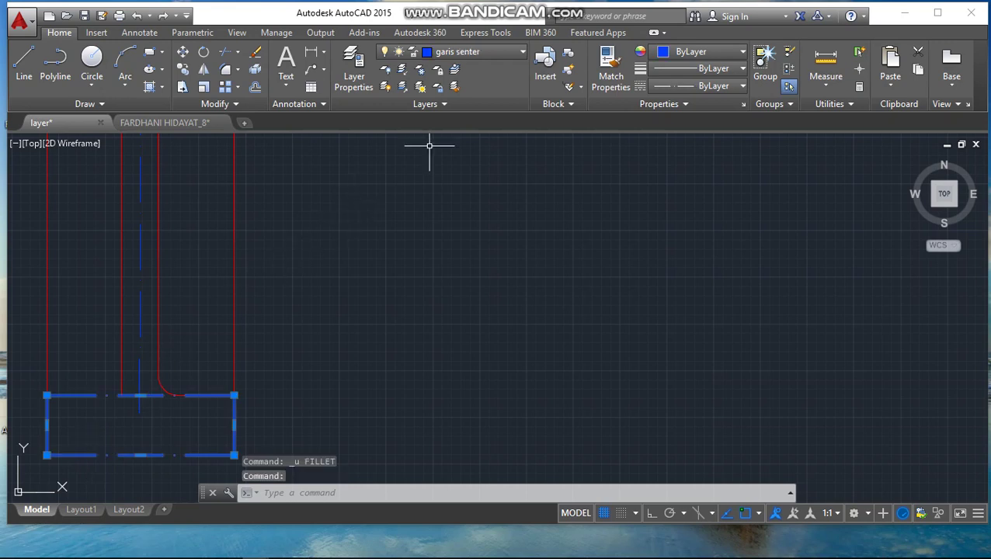
pyautogui.click(466, 51)
pyautogui.click(459, 122)
pyautogui.click(466, 52)
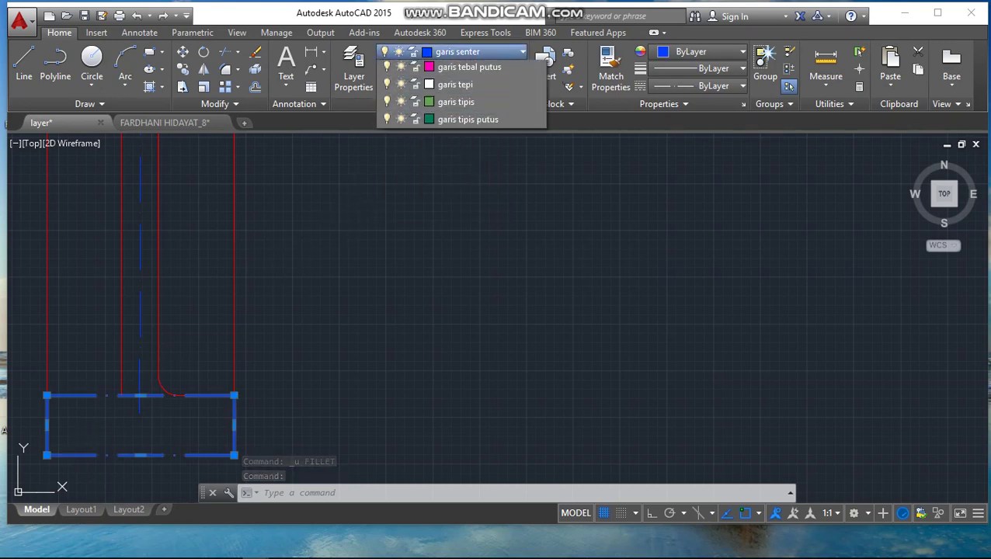
pyautogui.click(457, 139)
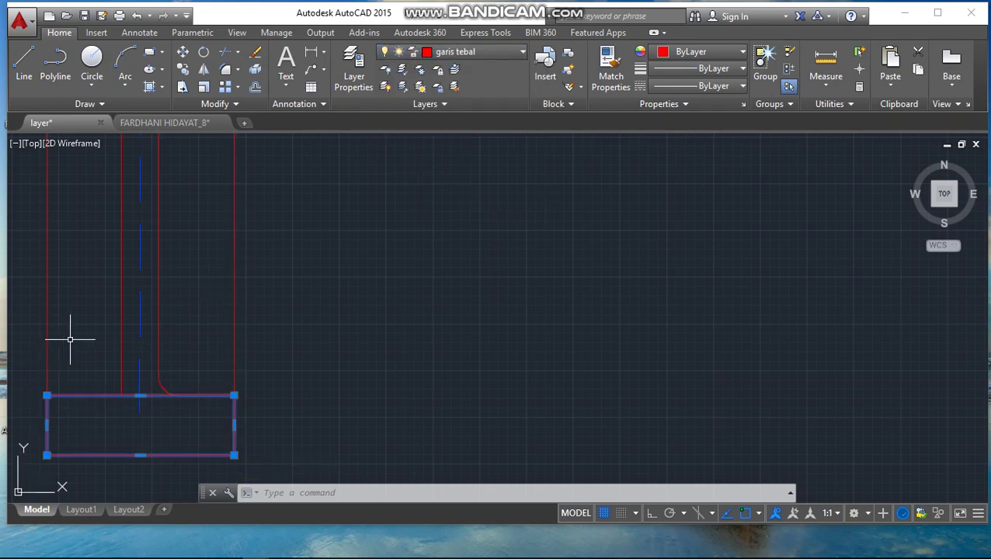
pyautogui.press('Escape')
# Cancel a started fillet and reselect the bottom red rectangle.
pyautogui.write('f')
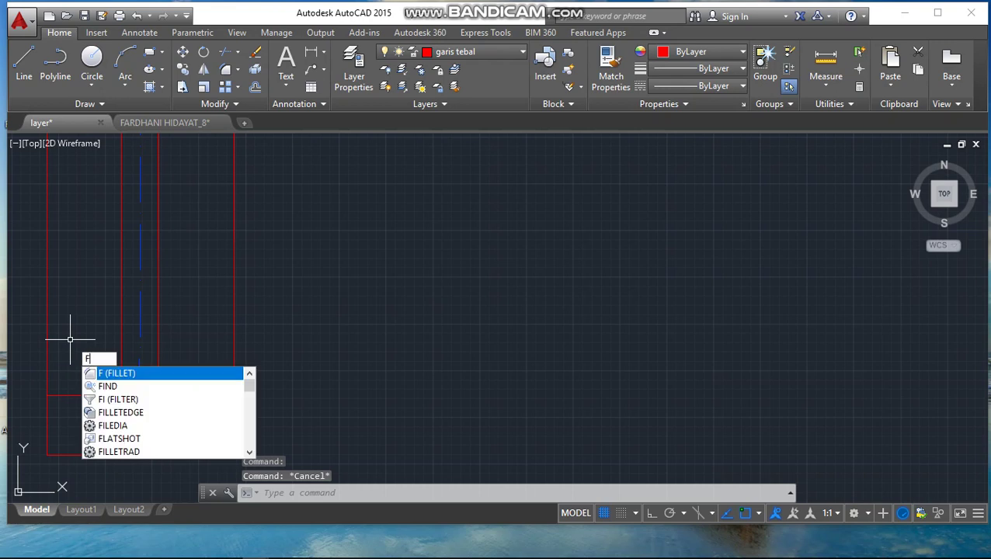
pyautogui.press('Return')
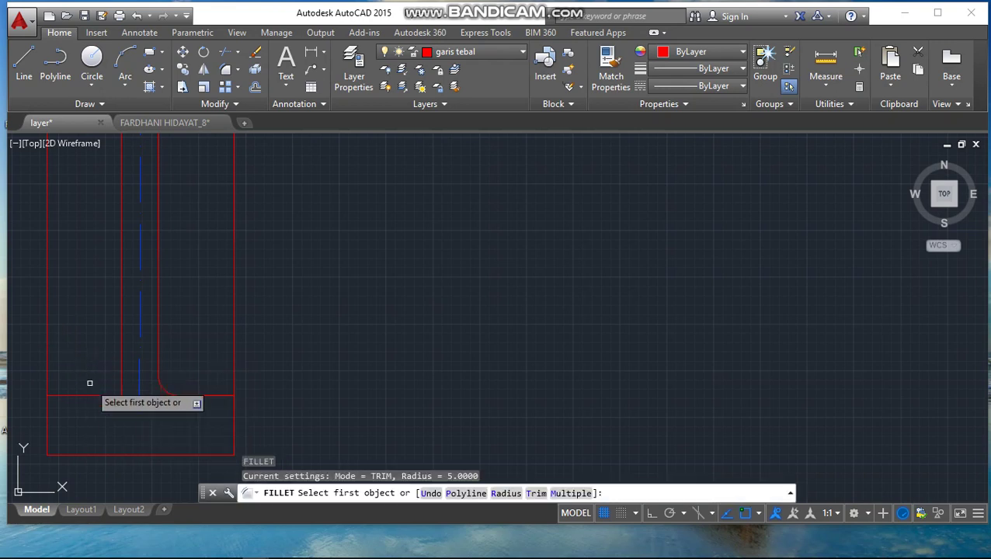
pyautogui.press('Escape')
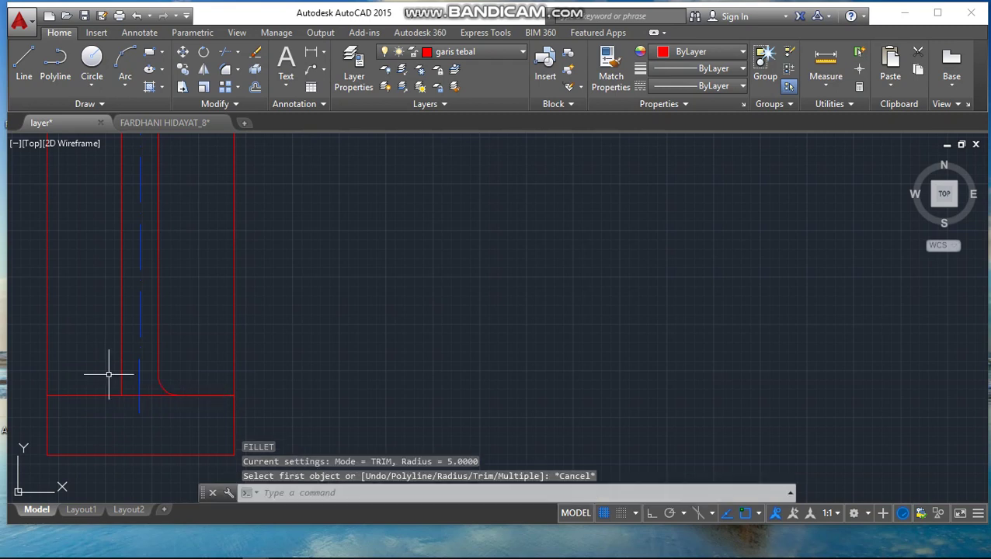
pyautogui.click(109, 395)
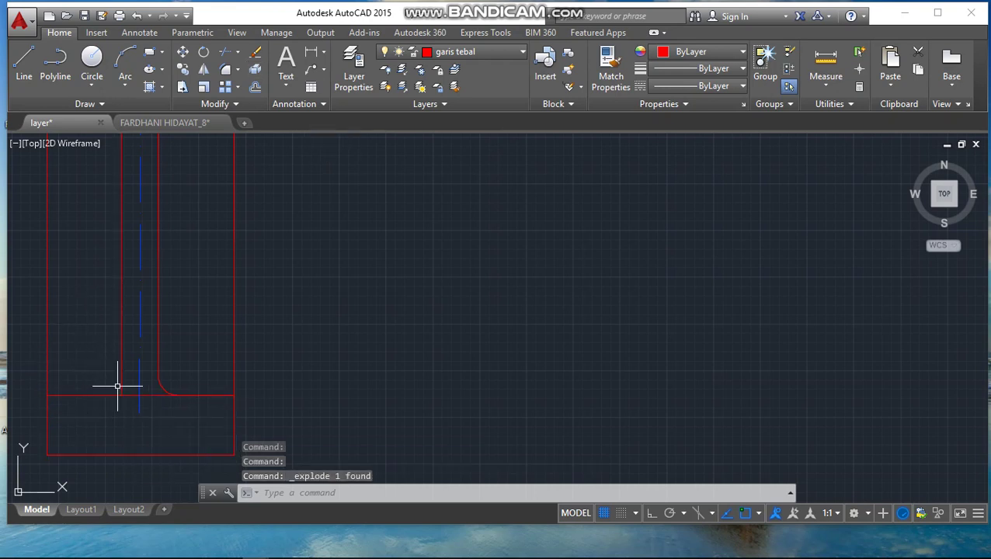
# Round the slot's left inner corner with a radius-5 fillet.
pyautogui.write('F')
pyautogui.press('Return')
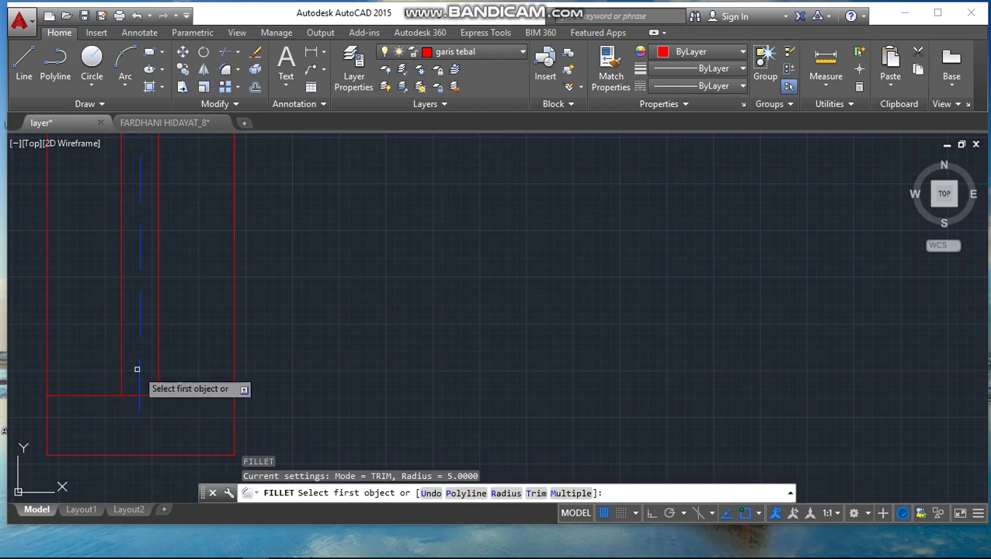
pyautogui.click(121, 379)
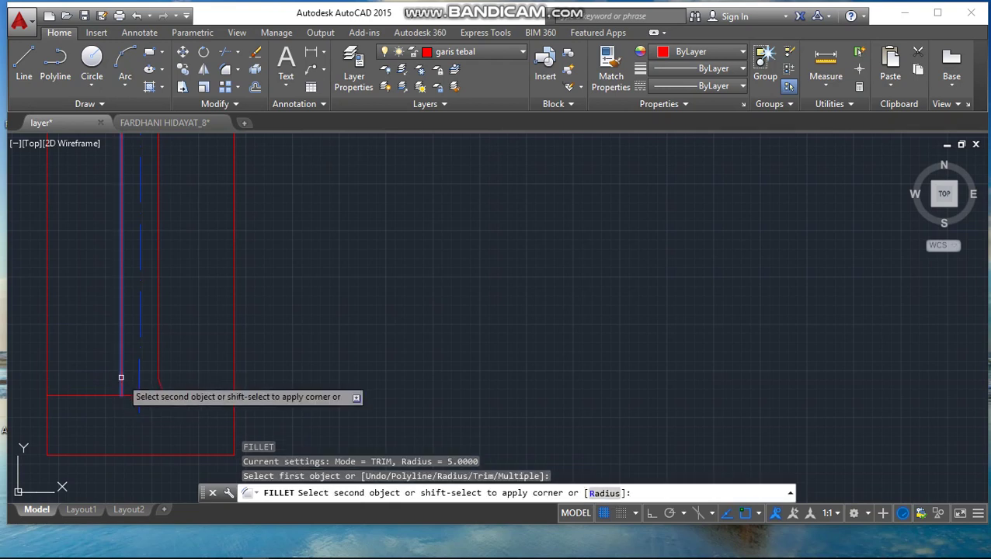
pyautogui.write('r')
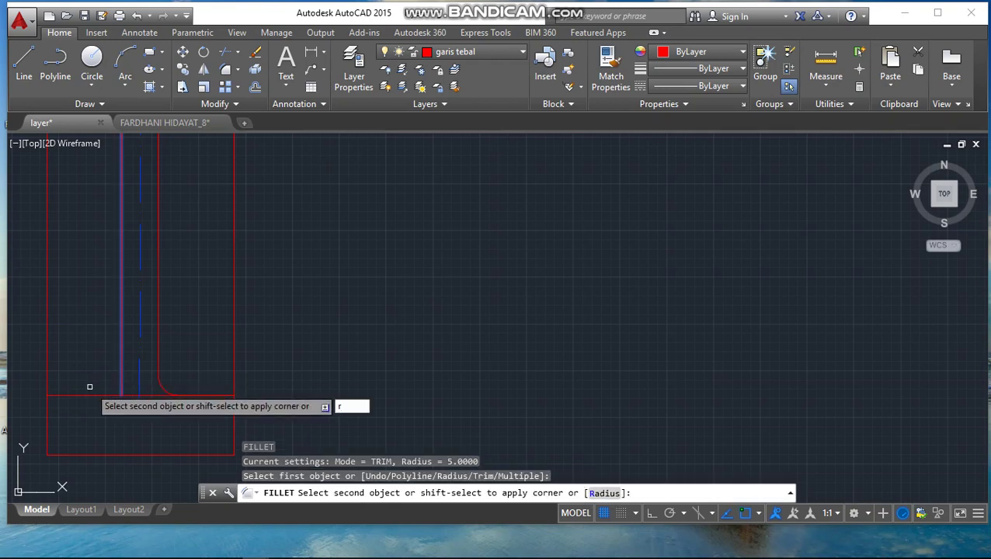
pyautogui.press('Return')
pyautogui.press('Return')
pyautogui.click(91, 396)
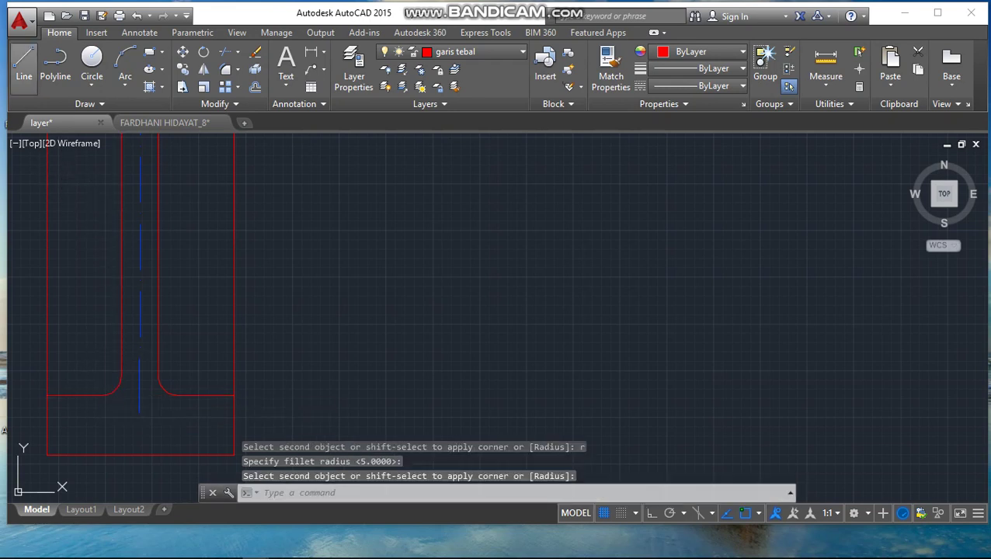
# Draw a horizontal line along the base edge joining the two fillet endpoints.
pyautogui.click(24, 64)
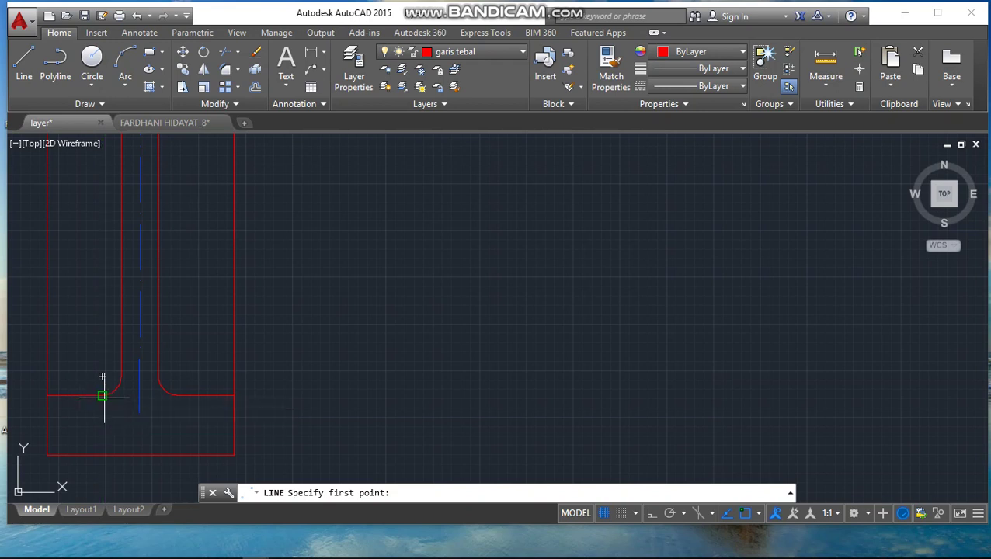
pyautogui.click(102, 397)
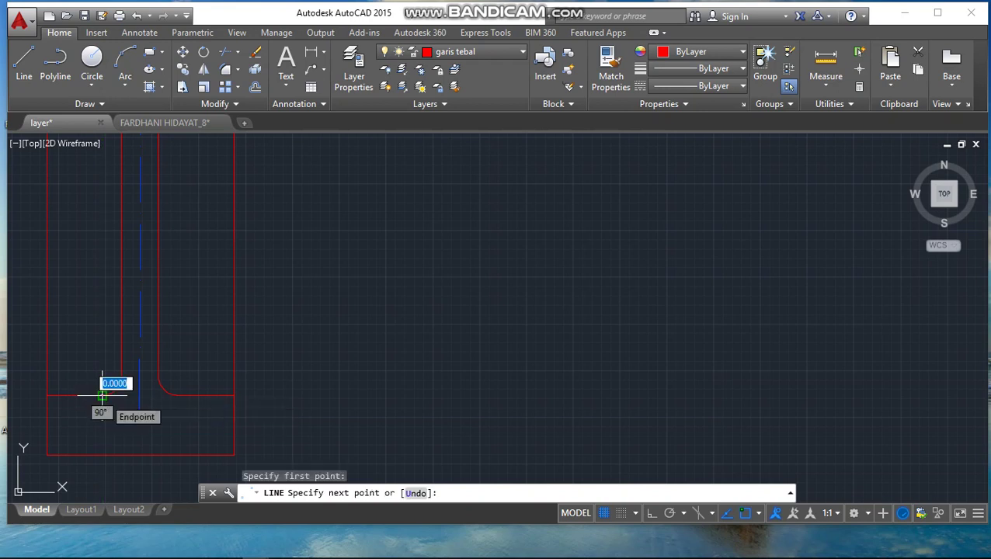
pyautogui.click(176, 397)
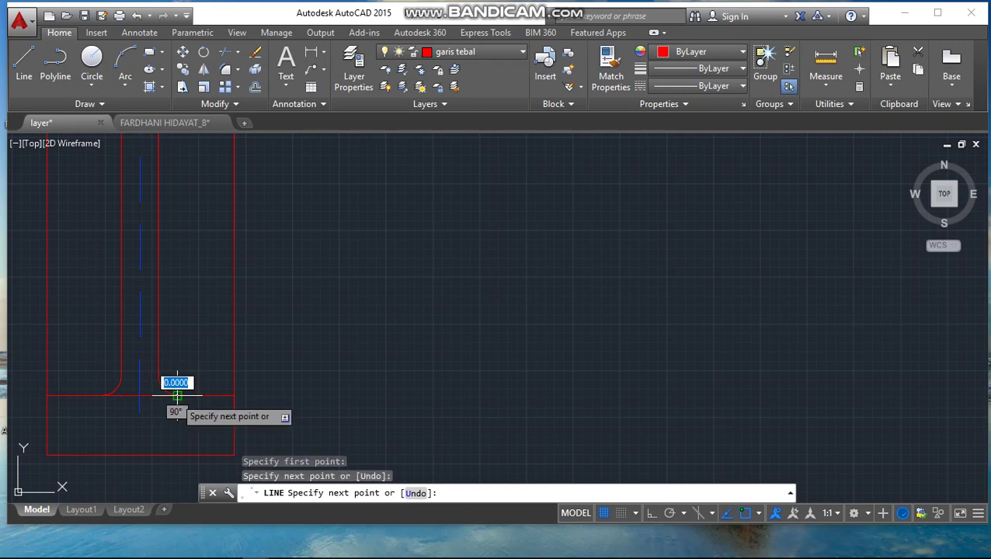
pyautogui.rightClick(144, 412)
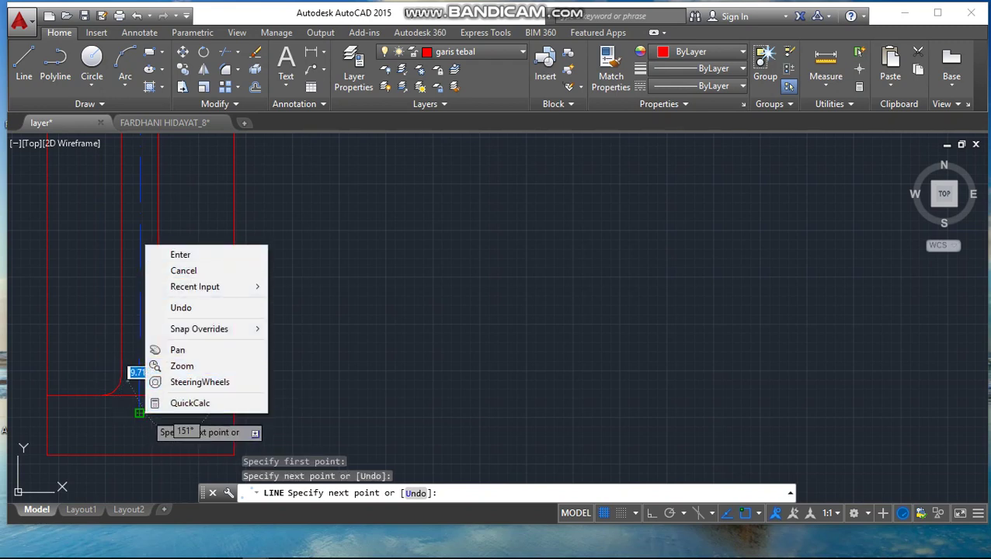
pyautogui.click(221, 254)
pyautogui.moveTo(237, 253); pyautogui.dragTo(275, 286, button='middle')
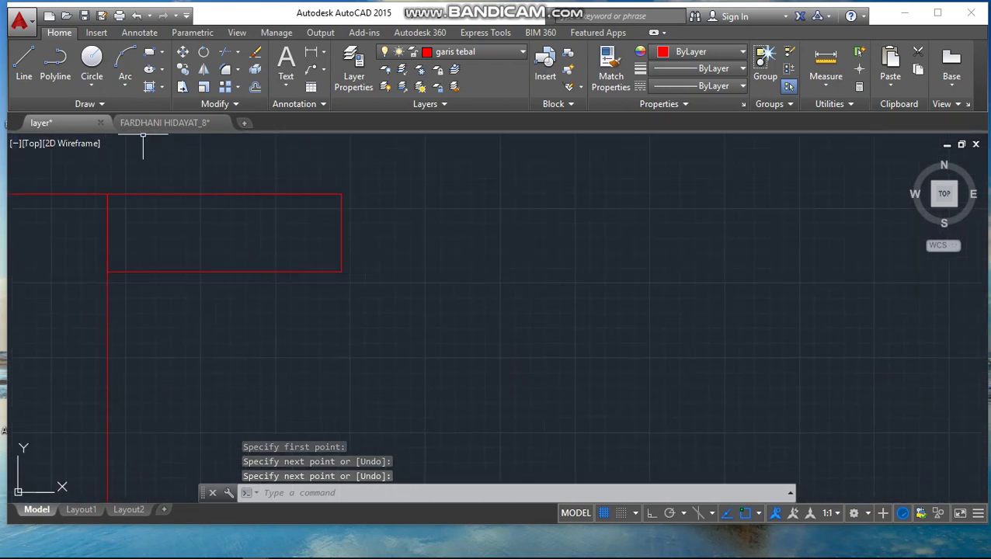
# Make garis senter the current layer, discarding a misplaced line start.
pyautogui.click(474, 51)
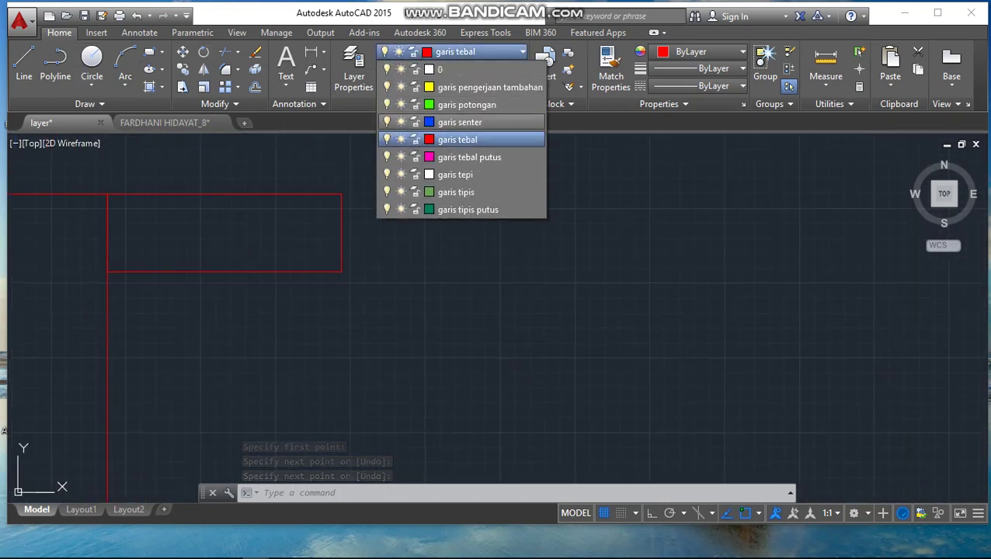
pyautogui.click(460, 122)
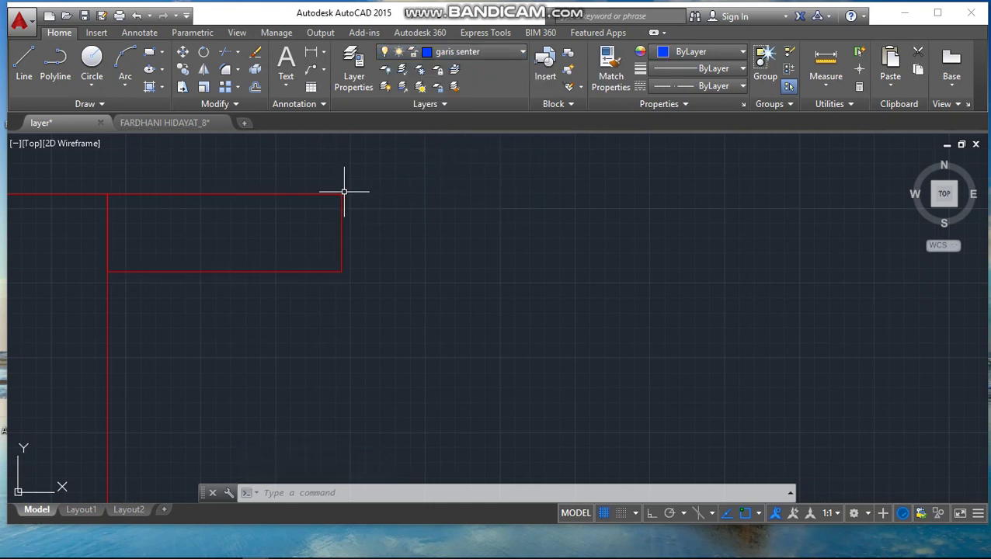
pyautogui.write('l')
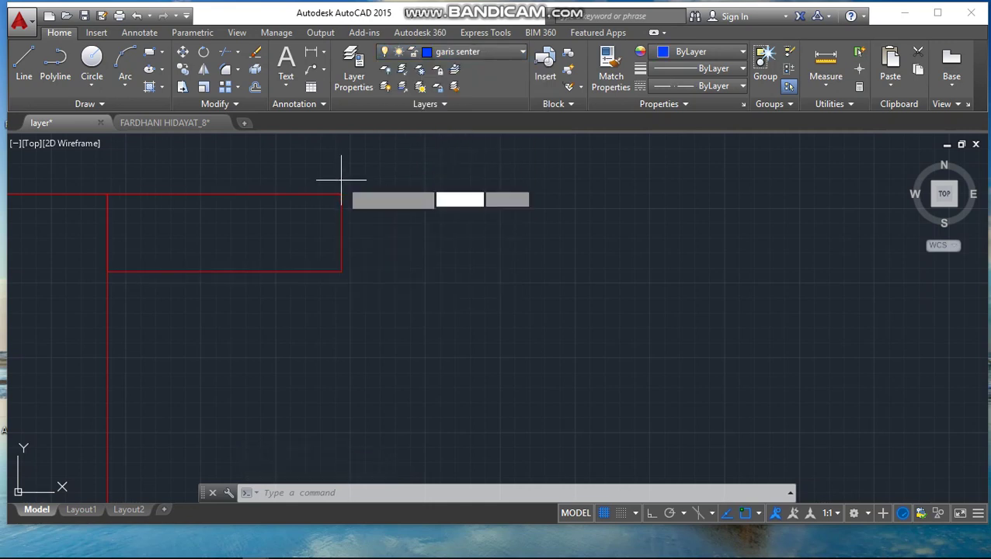
pyautogui.press('Return')
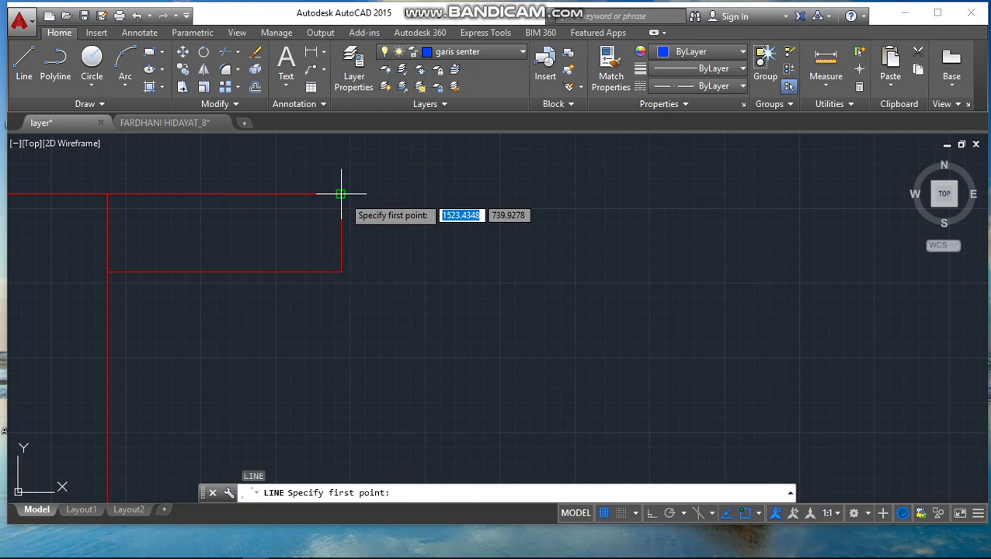
pyautogui.click(341, 194)
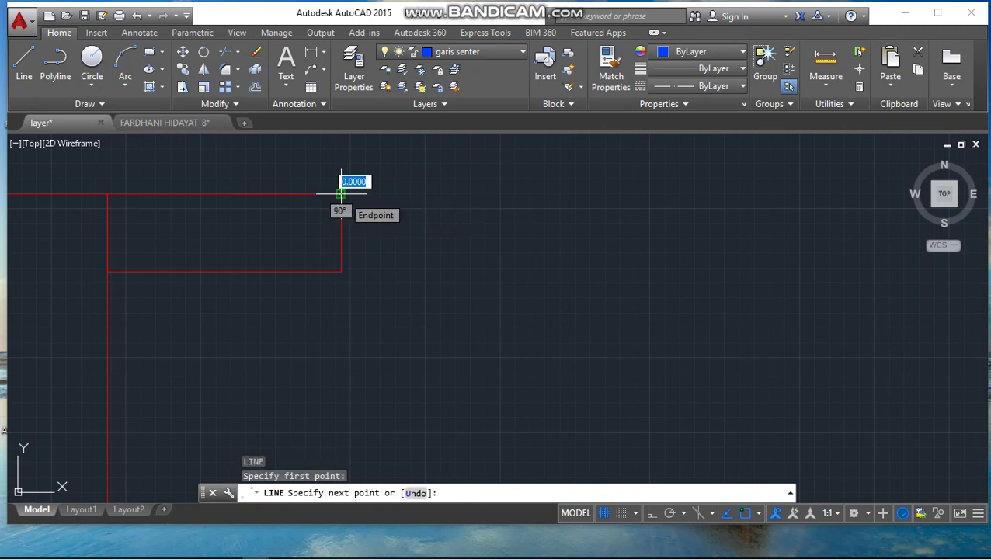
pyautogui.press('Escape')
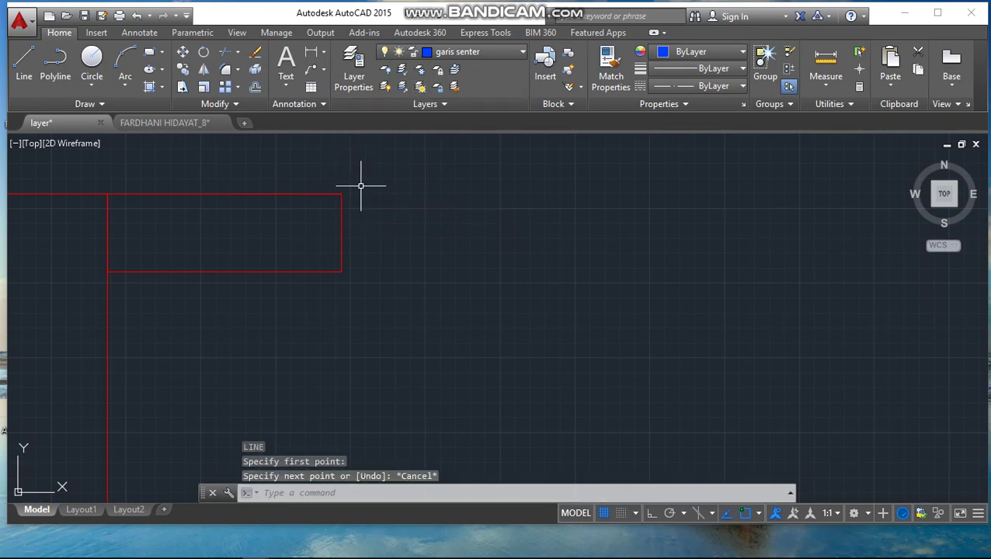
# Draw a vertical centre line 19 units from the corner, extending past the rectangle.
pyautogui.write('l')
pyautogui.press('Return')
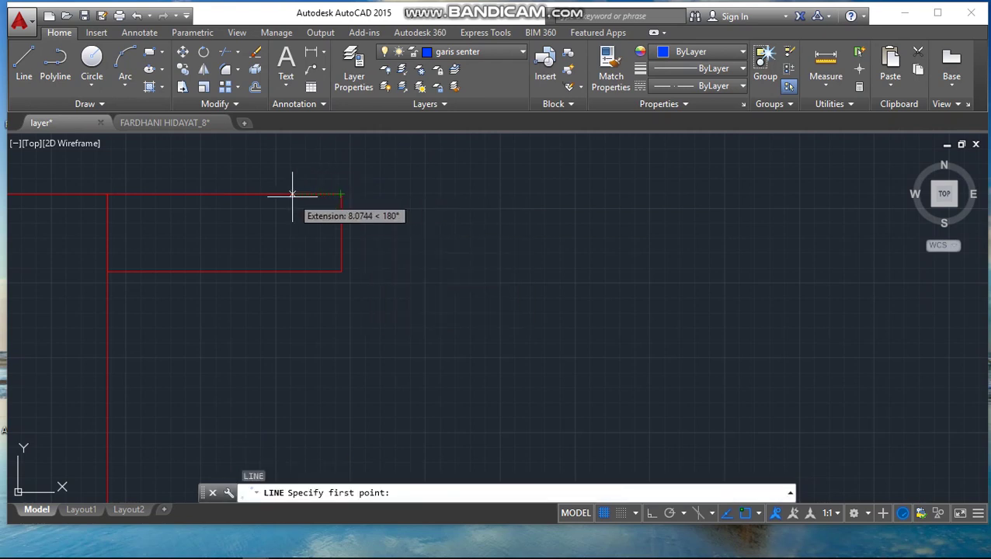
pyautogui.write('15')
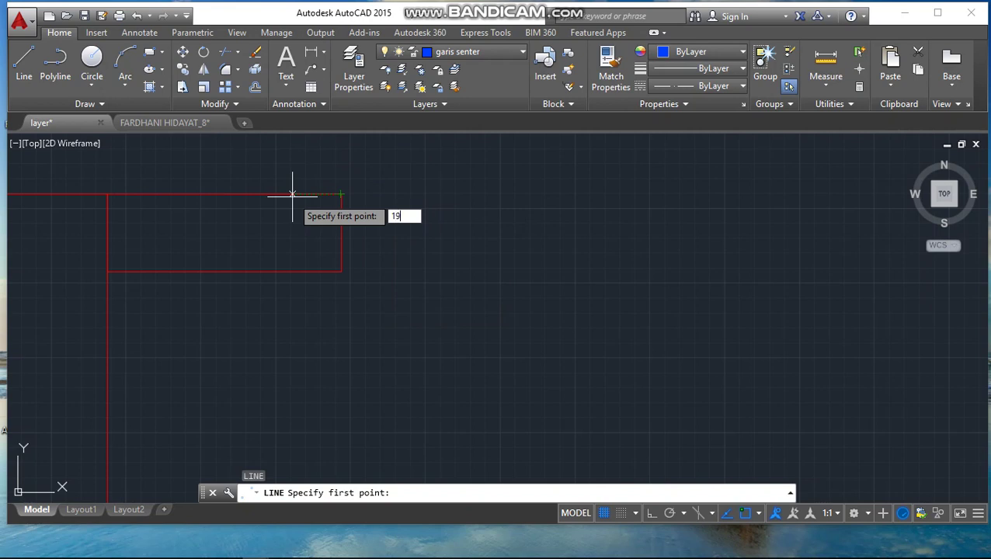
pyautogui.press('Return')
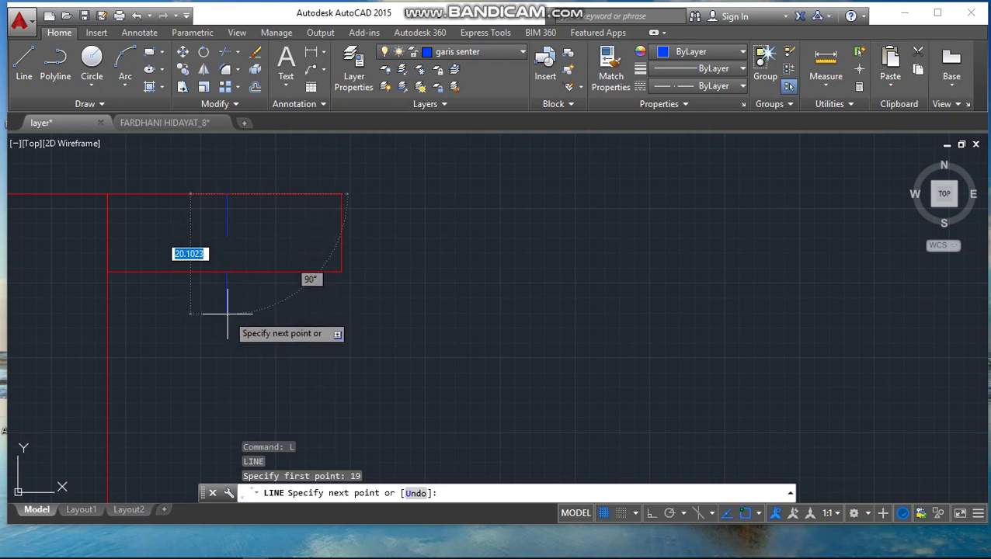
pyautogui.click(226, 318)
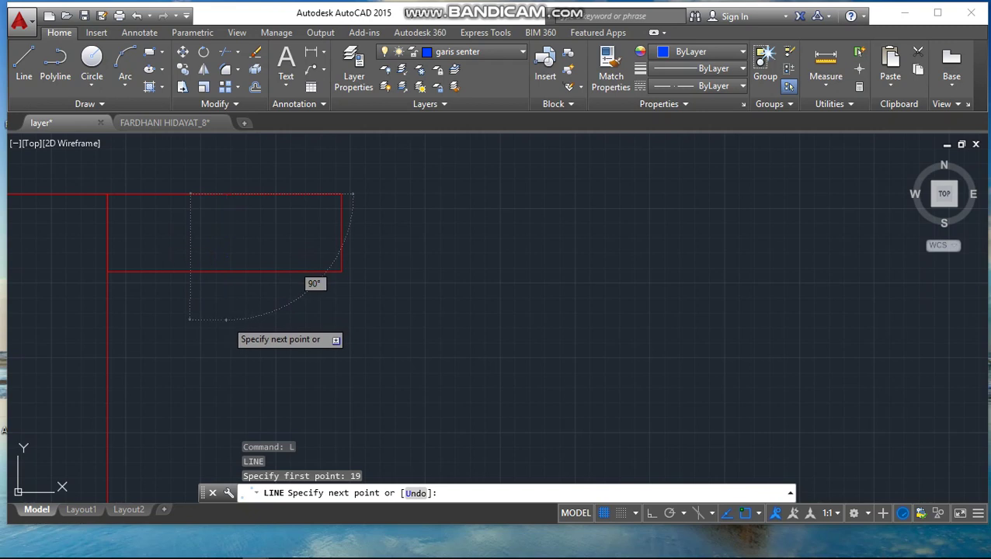
pyautogui.rightClick(238, 235)
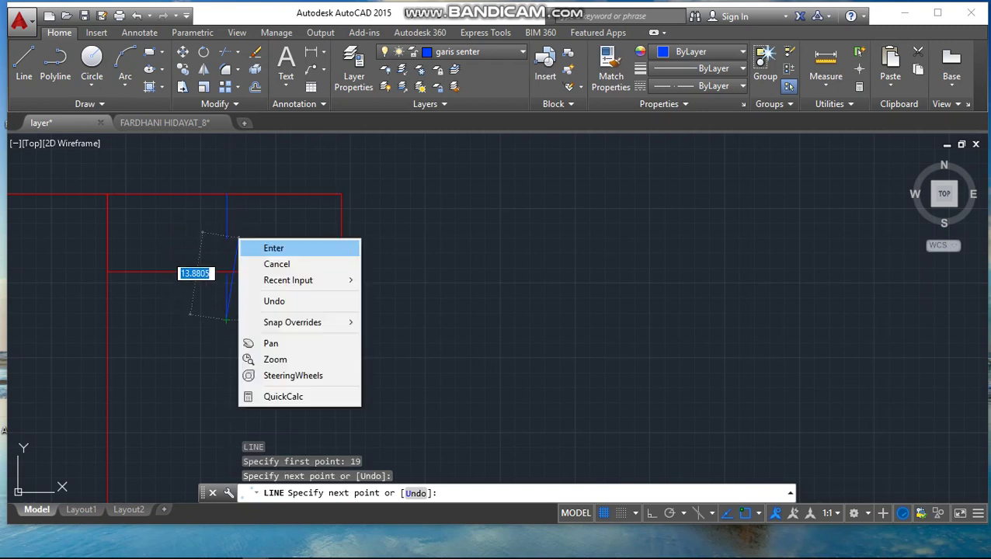
pyautogui.click(260, 248)
pyautogui.click(227, 231)
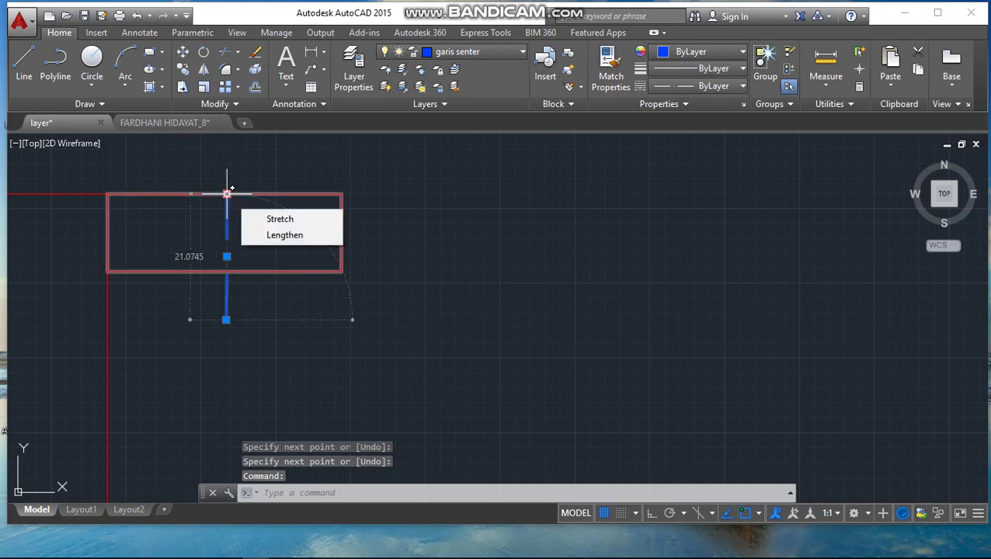
pyautogui.click(227, 194)
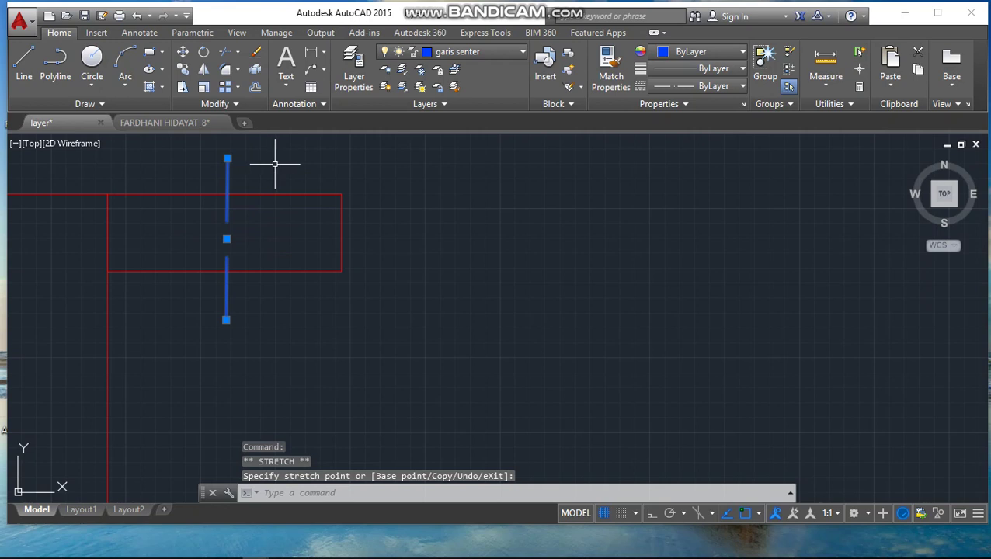
pyautogui.press('Escape')
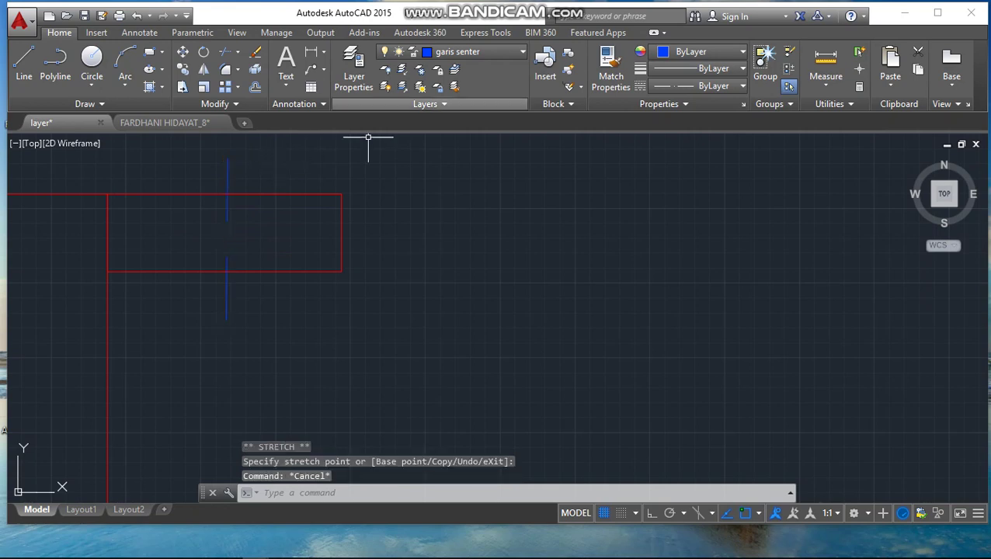
# On layer garis tipis putus, draw a 13-long hidden line 9.5 right of the centre line.
pyautogui.click(466, 52)
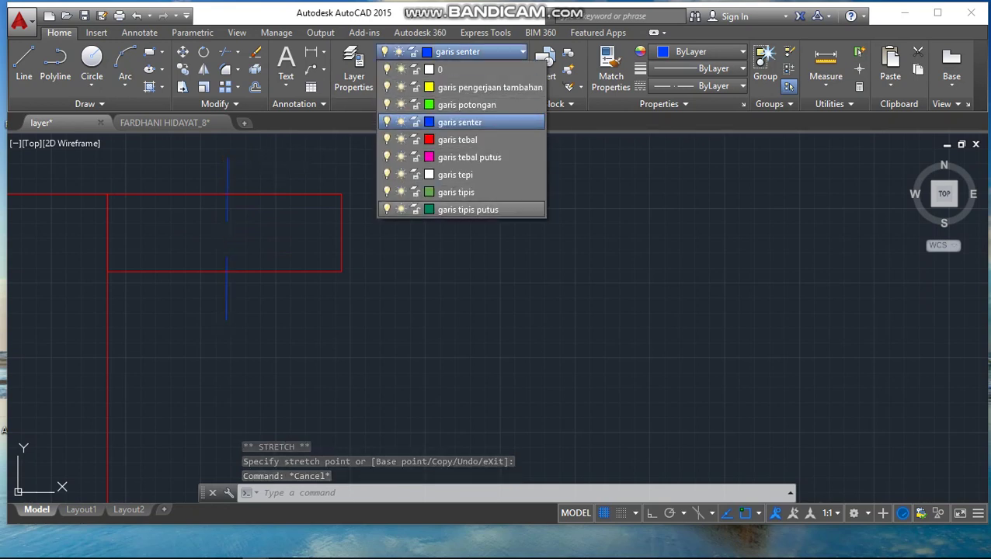
pyautogui.click(467, 210)
pyautogui.write('L')
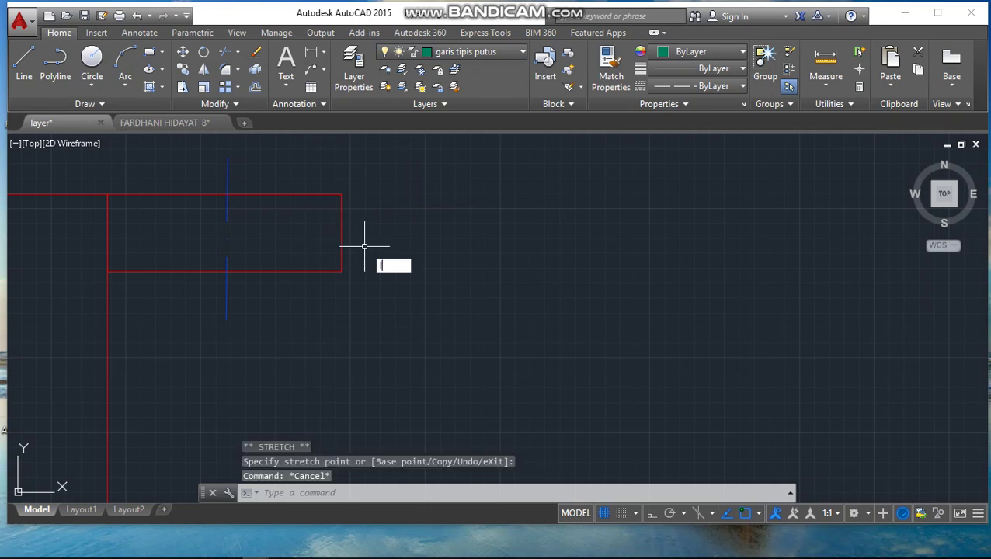
pyautogui.press('Return')
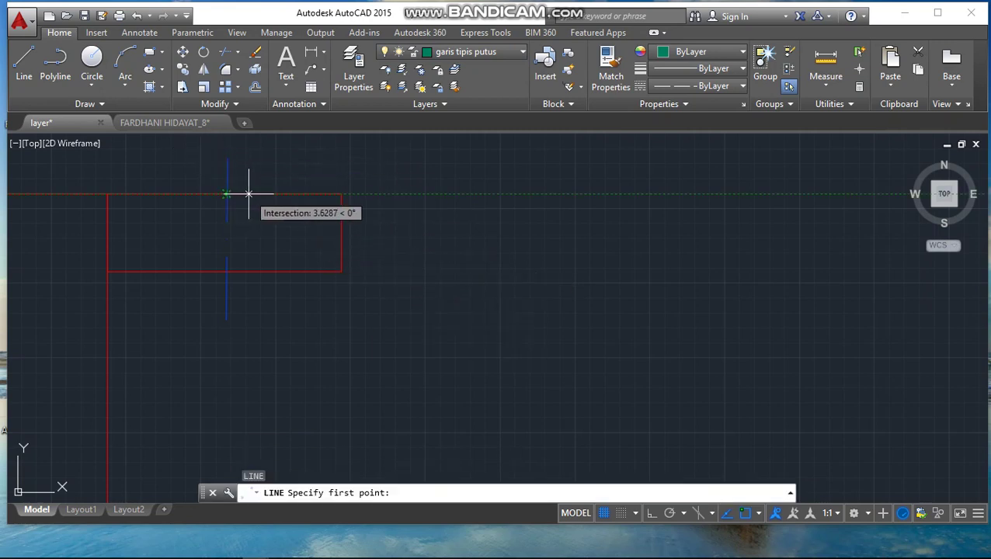
pyautogui.write('9.5')
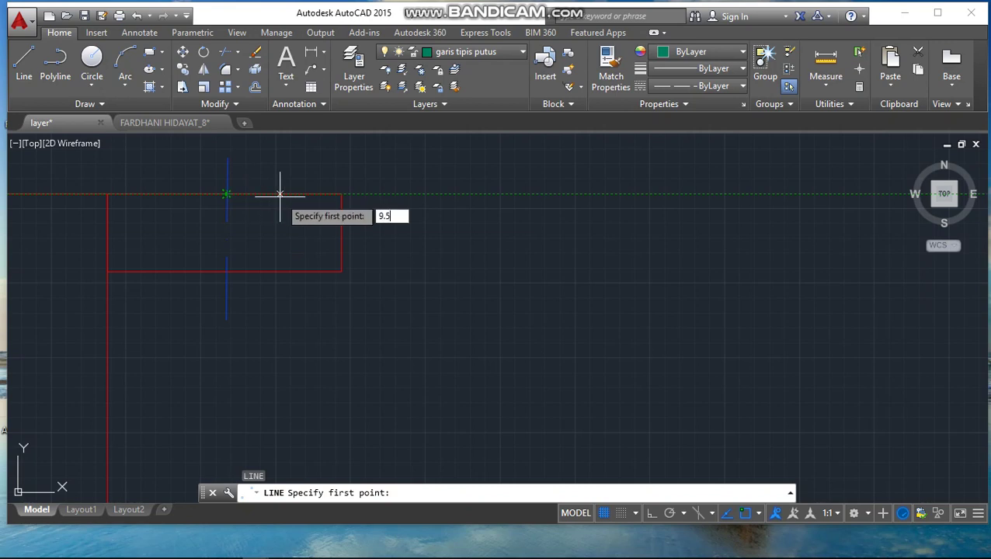
pyautogui.press('Return')
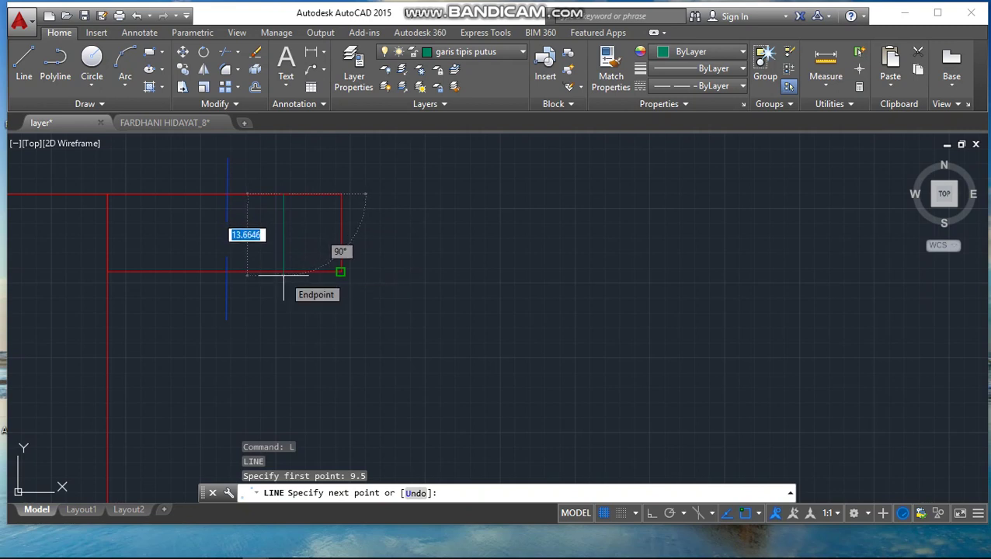
pyautogui.write('13')
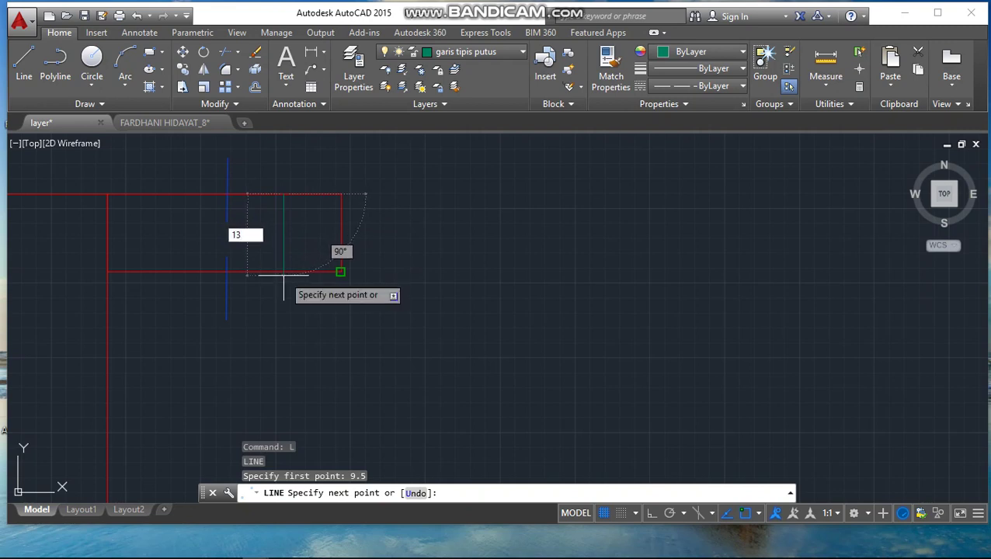
pyautogui.press('Return')
pyautogui.rightClick(284, 241)
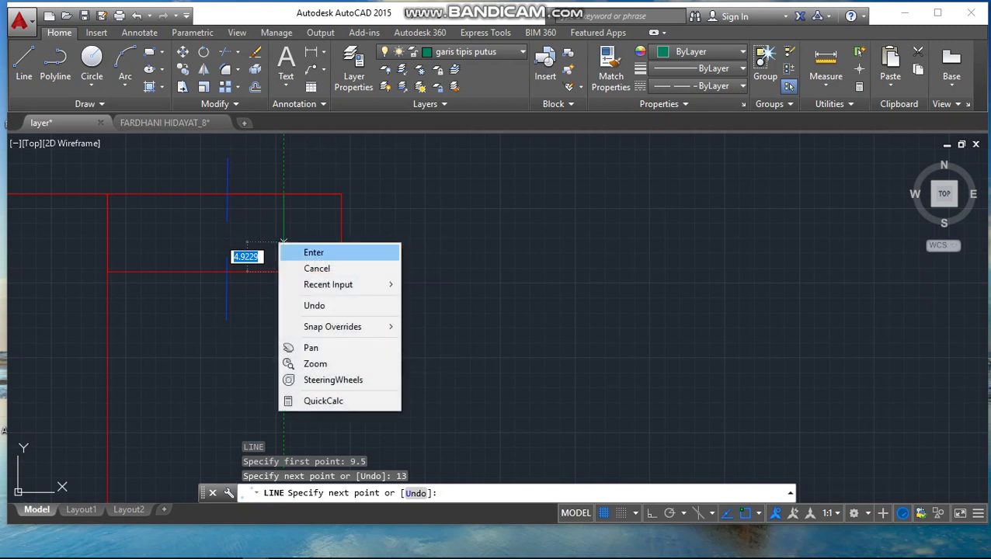
pyautogui.click(314, 253)
# Draw the second 13-long hidden line 9.5 left of the centre line.
pyautogui.write('L')
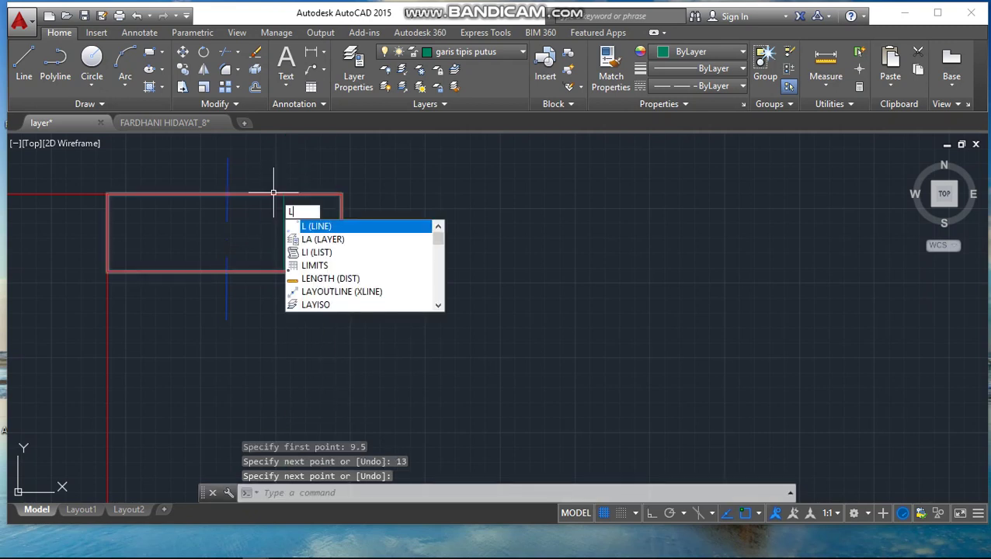
pyautogui.press('Return')
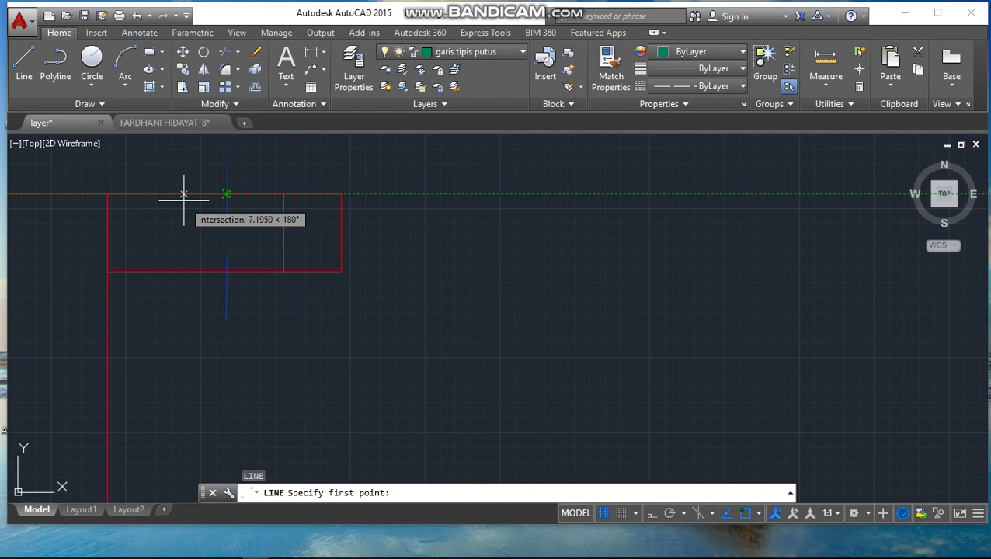
pyautogui.write('9.5')
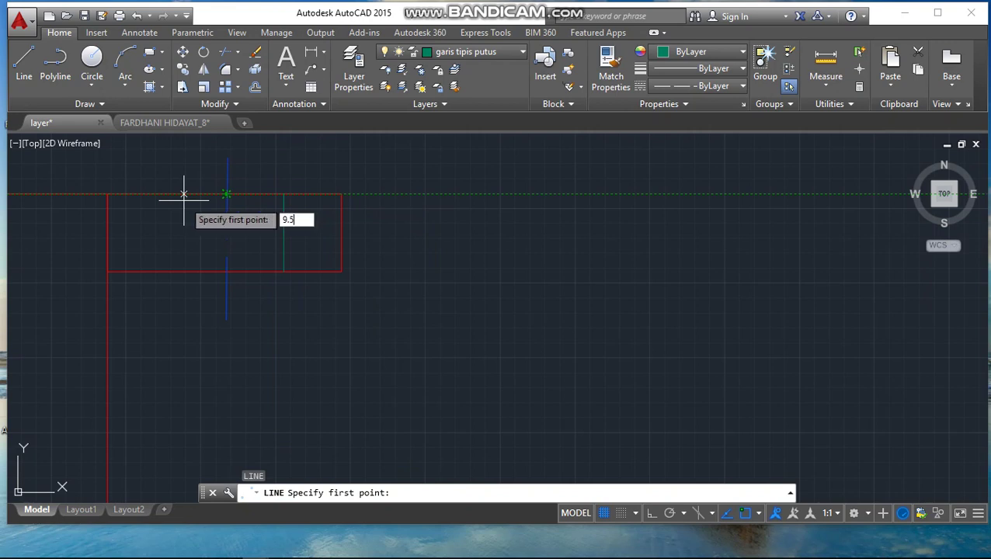
pyautogui.press('Return')
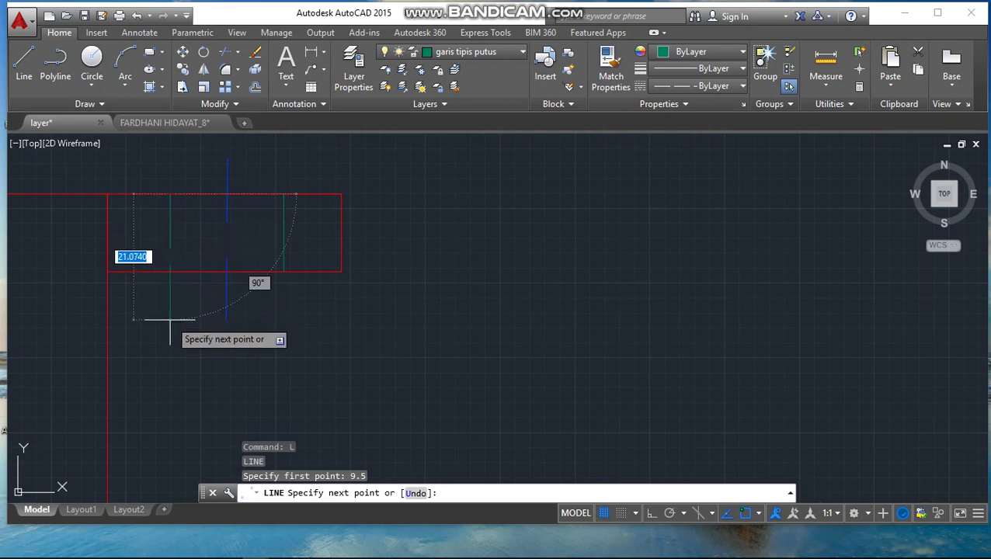
pyautogui.write('13')
pyautogui.press('Return')
pyautogui.rightClick(178, 293)
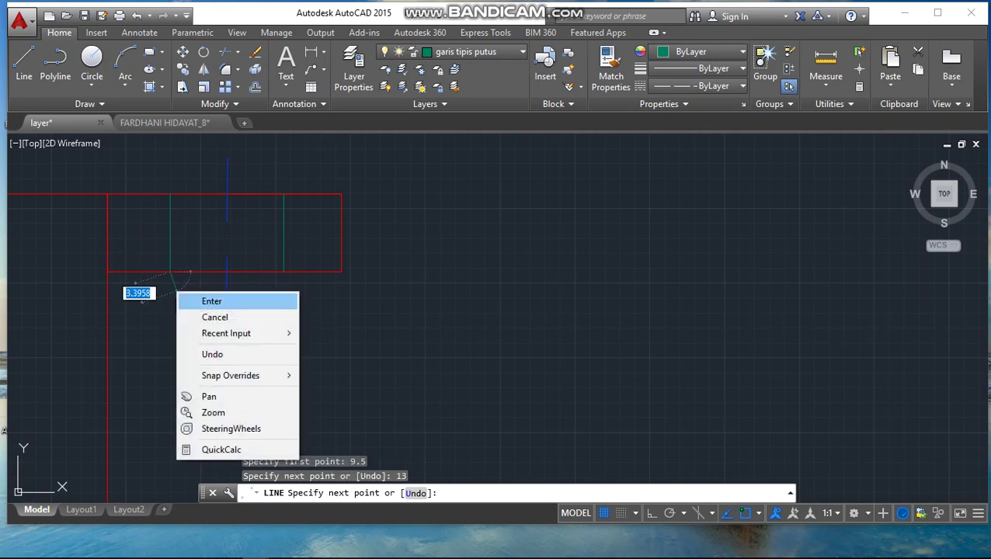
pyautogui.click(202, 301)
pyautogui.scroll(2, 268, 284)
pyautogui.scroll(2, 292, 284)
# Draw a 56 by 16 rectangle right of the first view, level with its base.
pyautogui.moveTo(292, 283); pyautogui.dragTo(255, 236, button='middle')
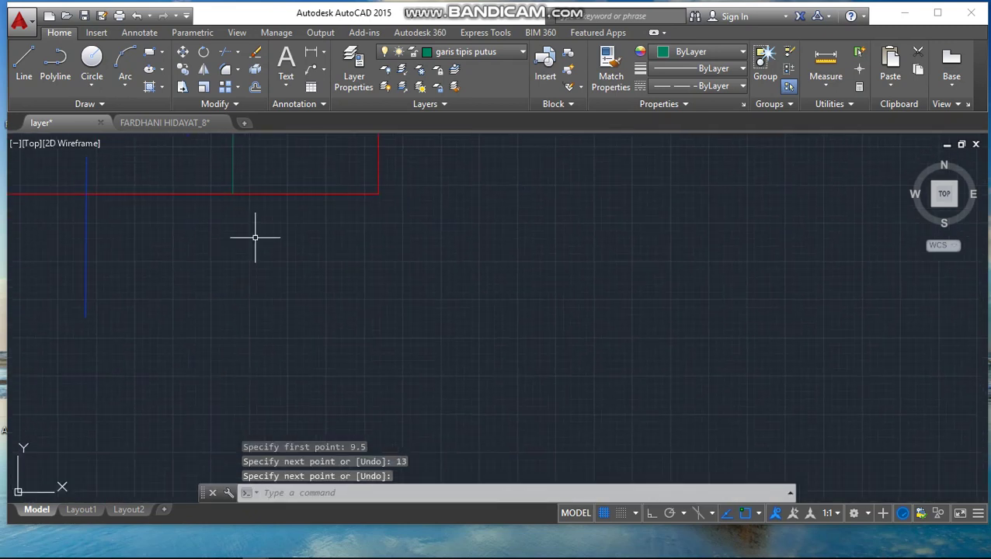
pyautogui.scroll(-5, 255, 237)
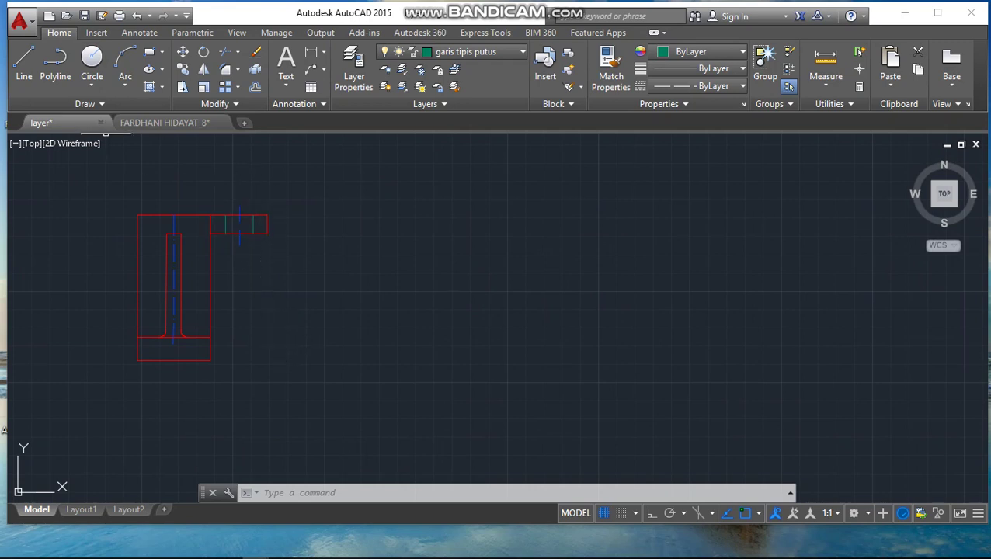
pyautogui.click(149, 52)
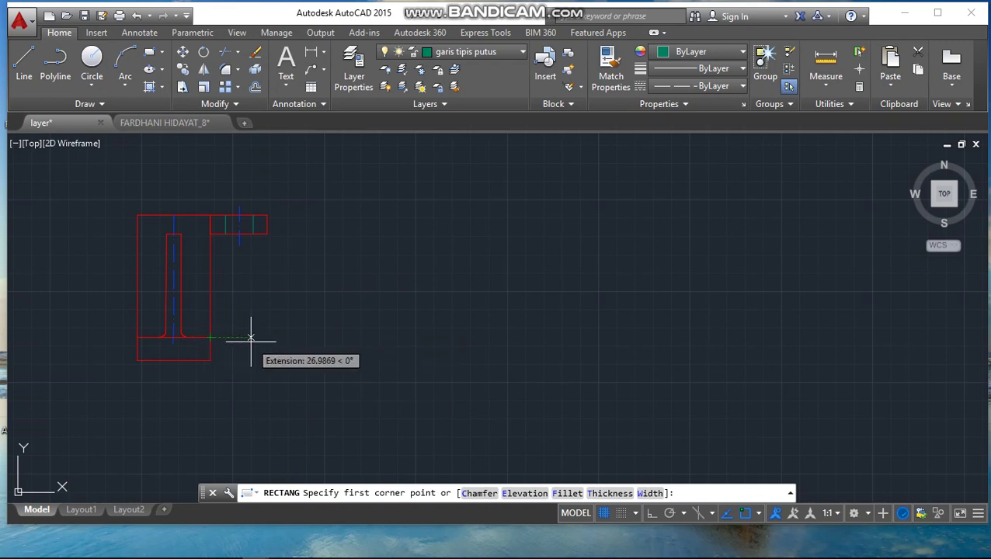
pyautogui.click(331, 338)
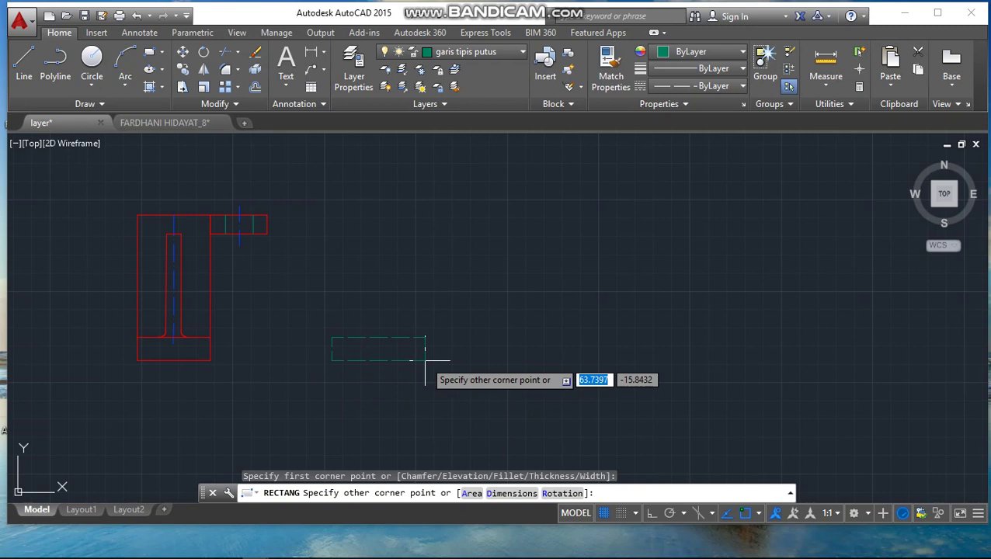
pyautogui.write('56')
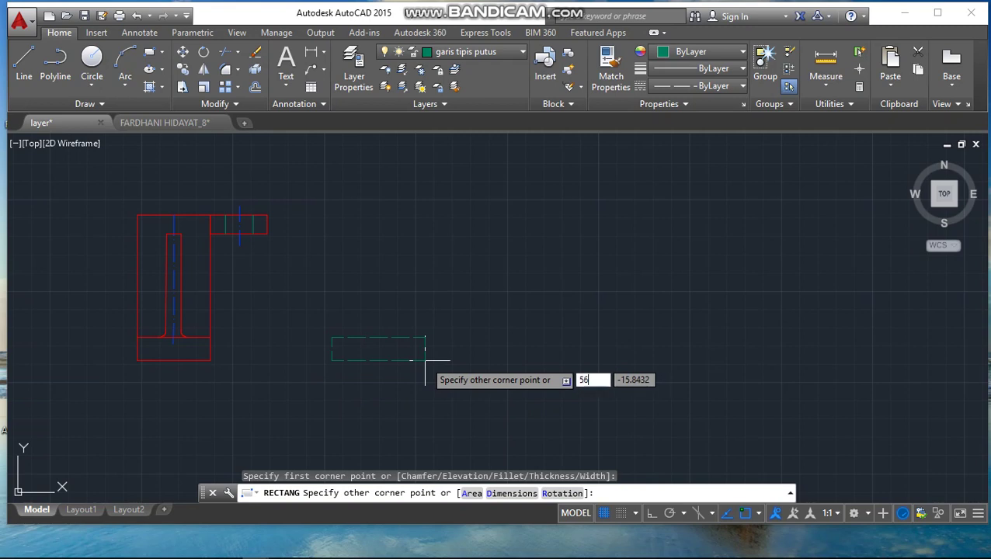
pyautogui.press('Tab')
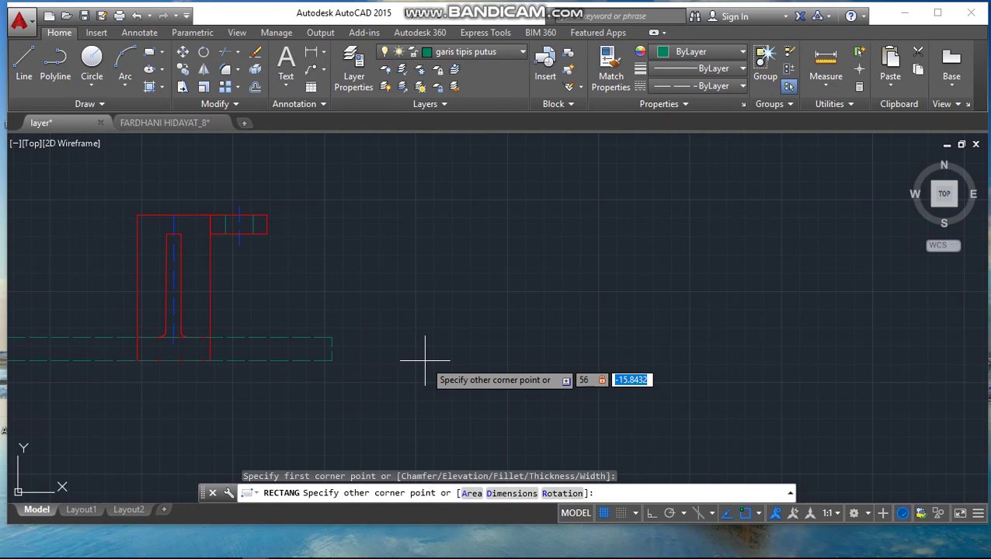
pyautogui.write('-16')
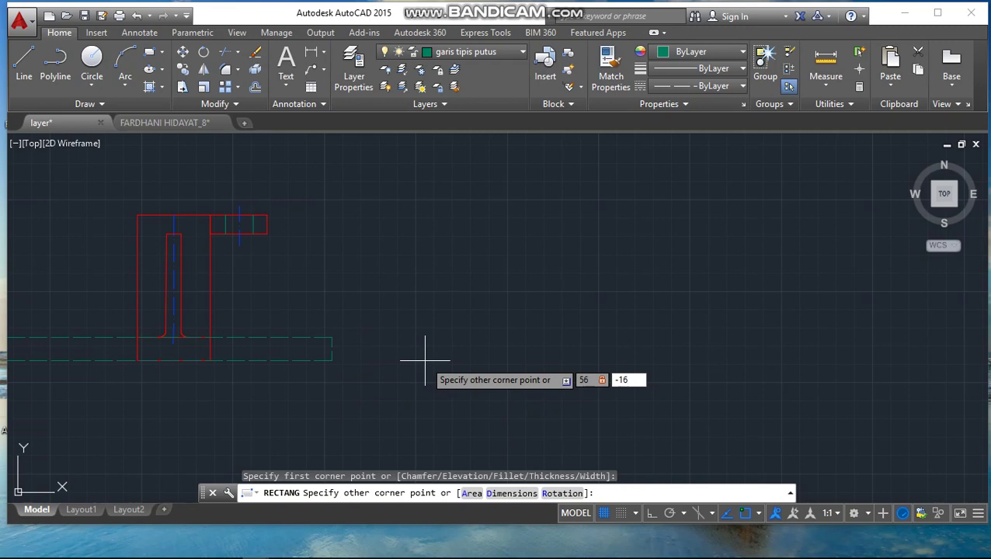
pyautogui.press('Return')
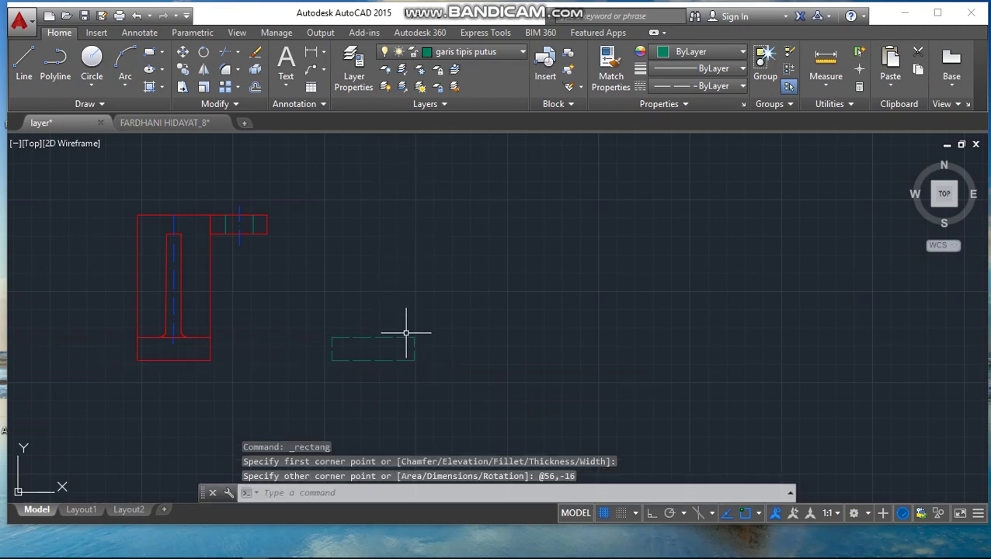
# Move the rectangle onto layer garis tebal and make garis tebal current.
pyautogui.click(405, 334)
pyautogui.click(466, 51)
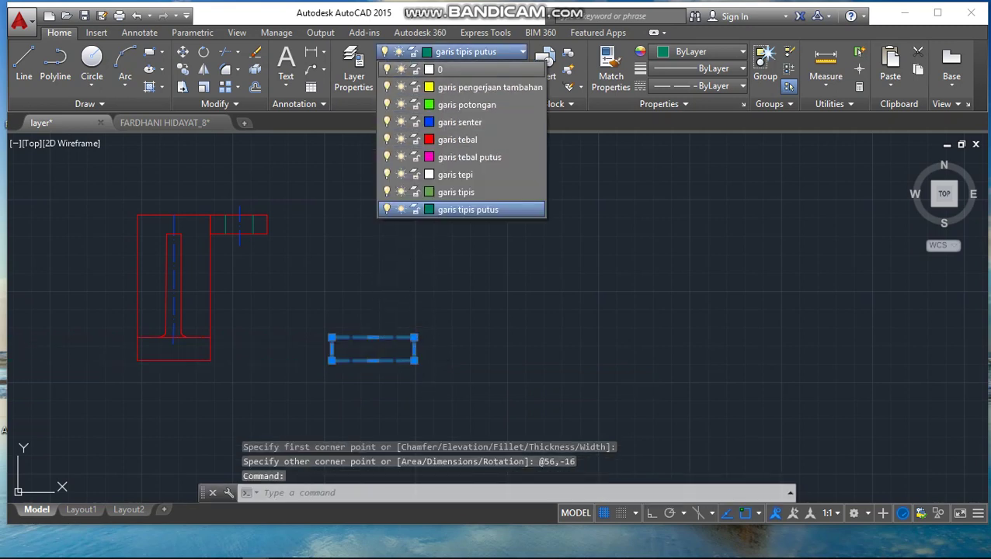
pyautogui.click(458, 139)
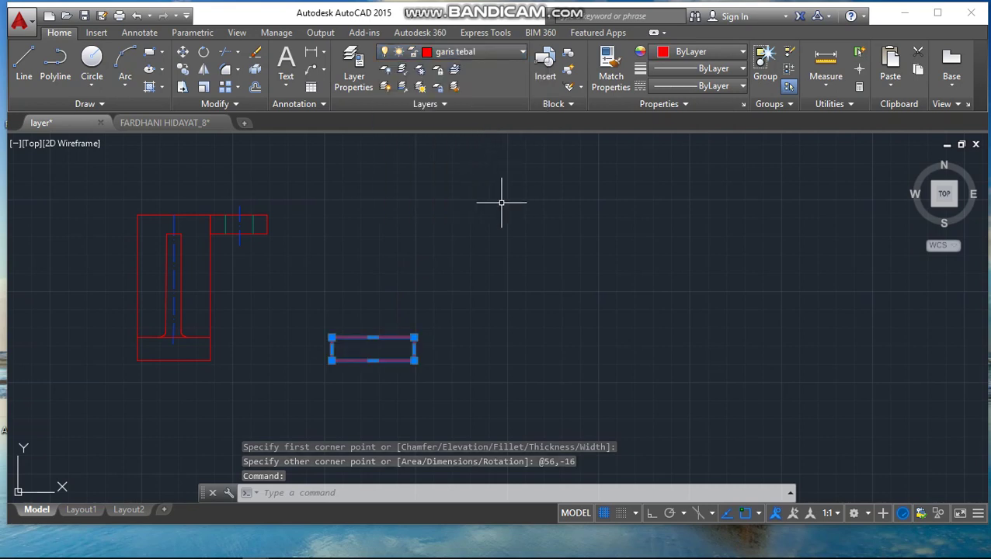
pyautogui.press('Escape')
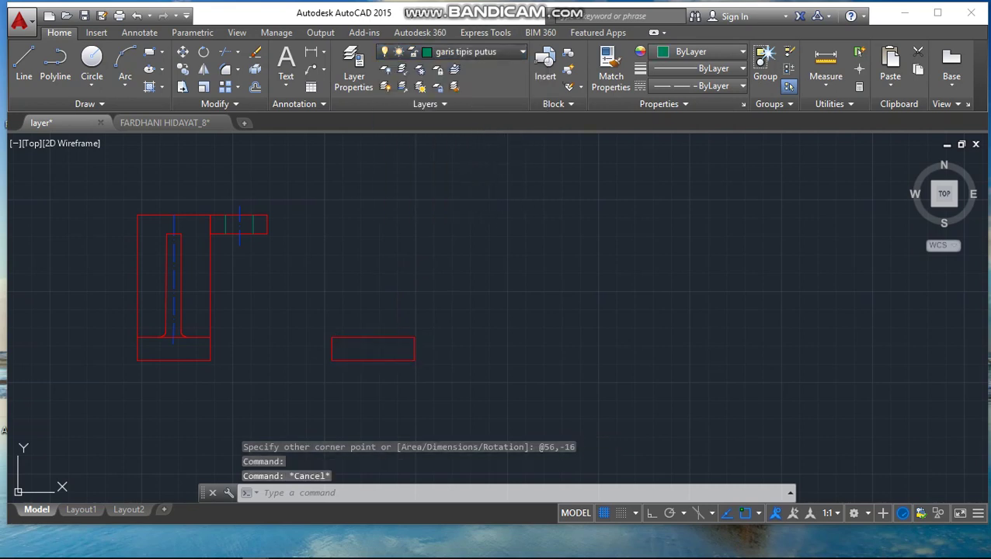
pyautogui.click(466, 51)
pyautogui.click(458, 138)
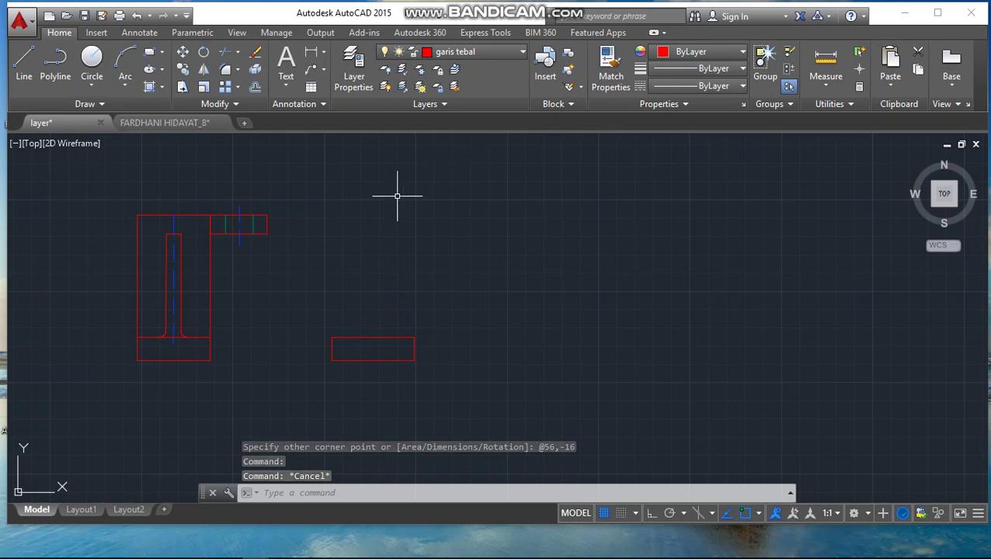
pyautogui.write('r')
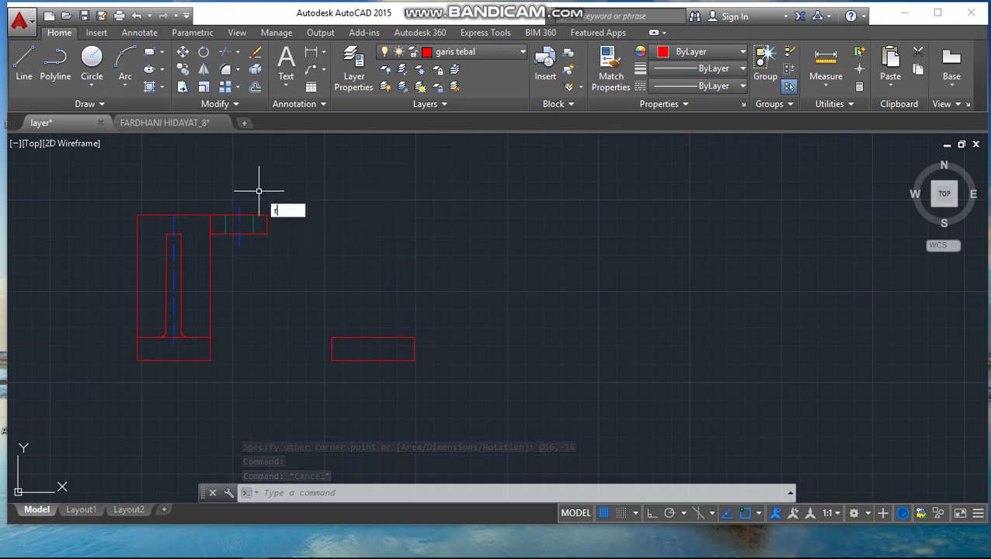
pyautogui.write('re')
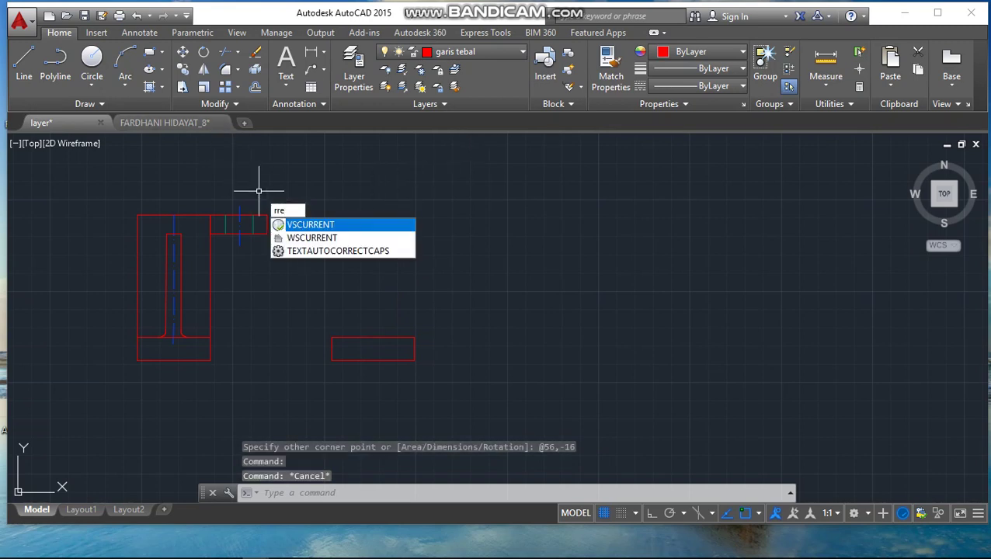
pyautogui.press('BackSpace')
pyautogui.press('BackSpace')
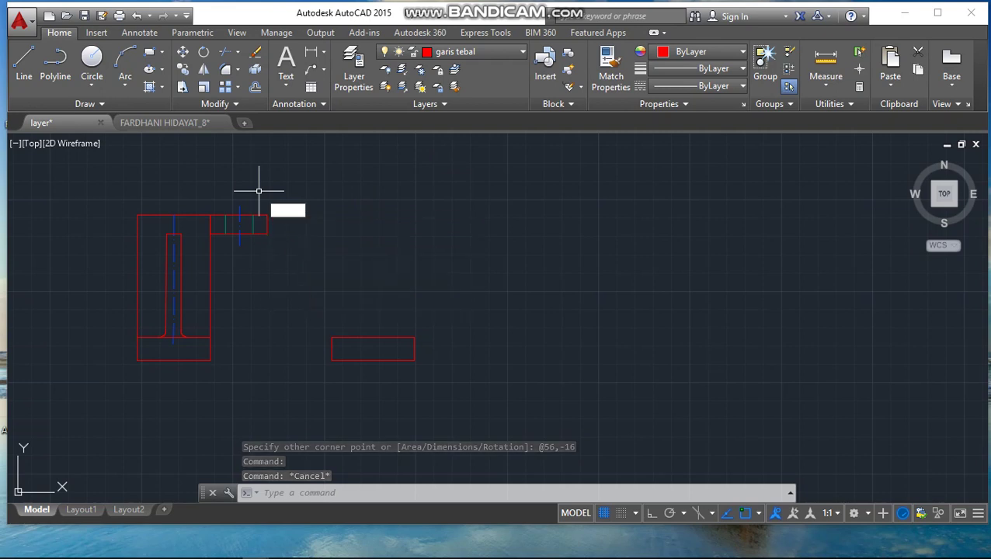
# Draw a 10 by 71 upright rectangle from the base's top-right corner.
pyautogui.write('c')
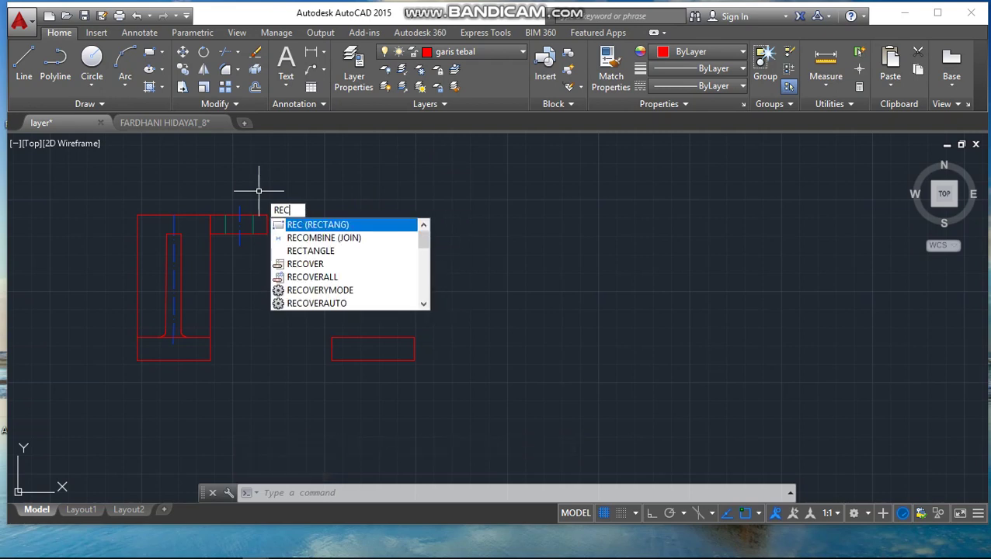
pyautogui.press('Return')
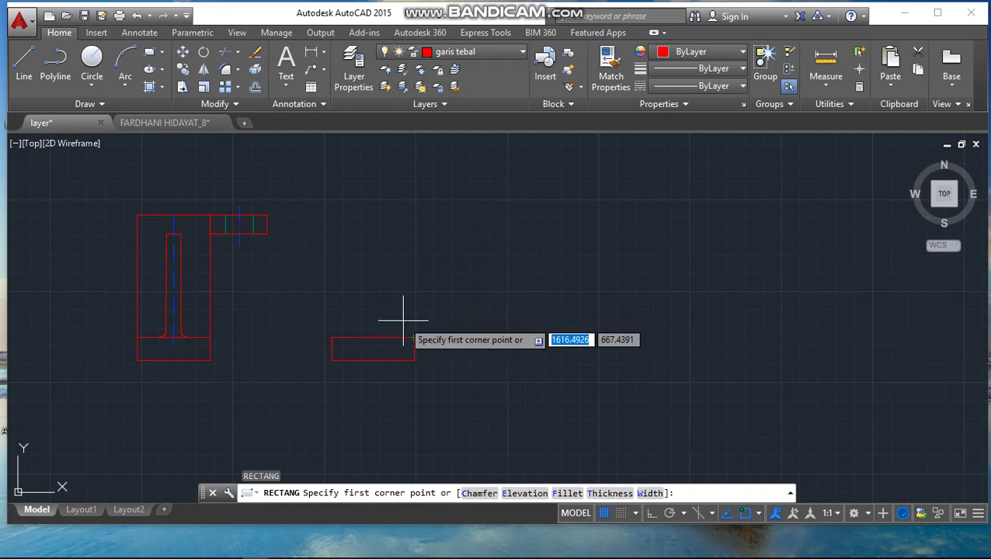
pyautogui.click(413, 336)
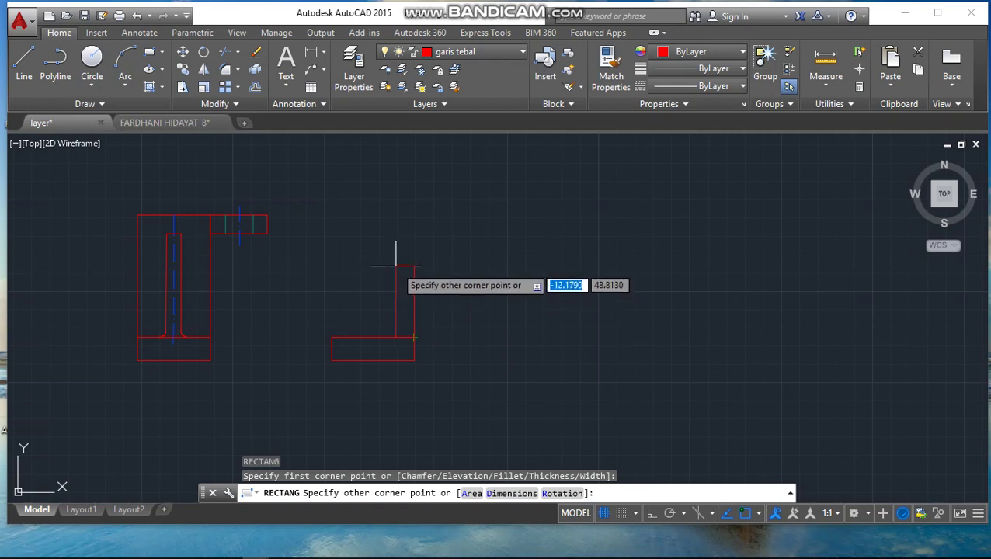
pyautogui.write('-10')
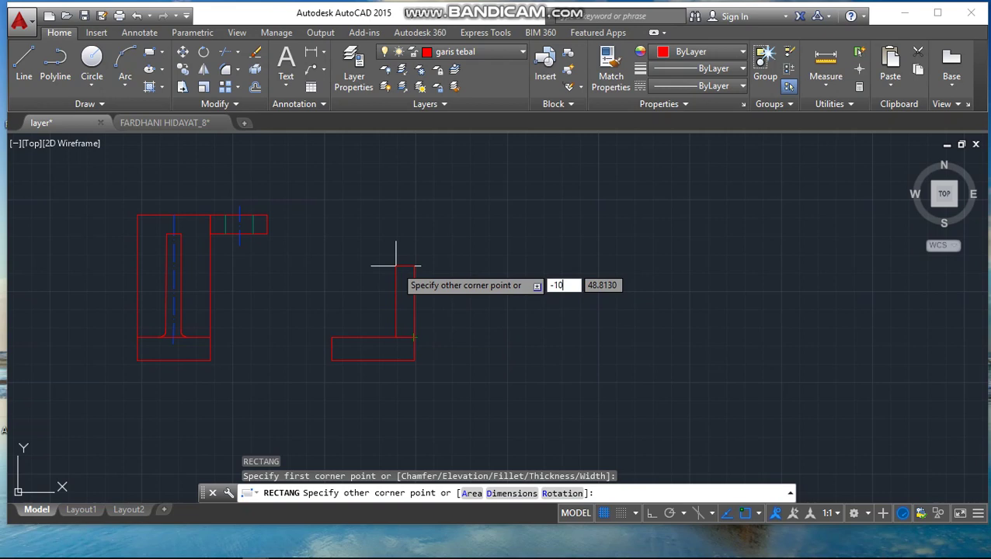
pyautogui.press('Tab')
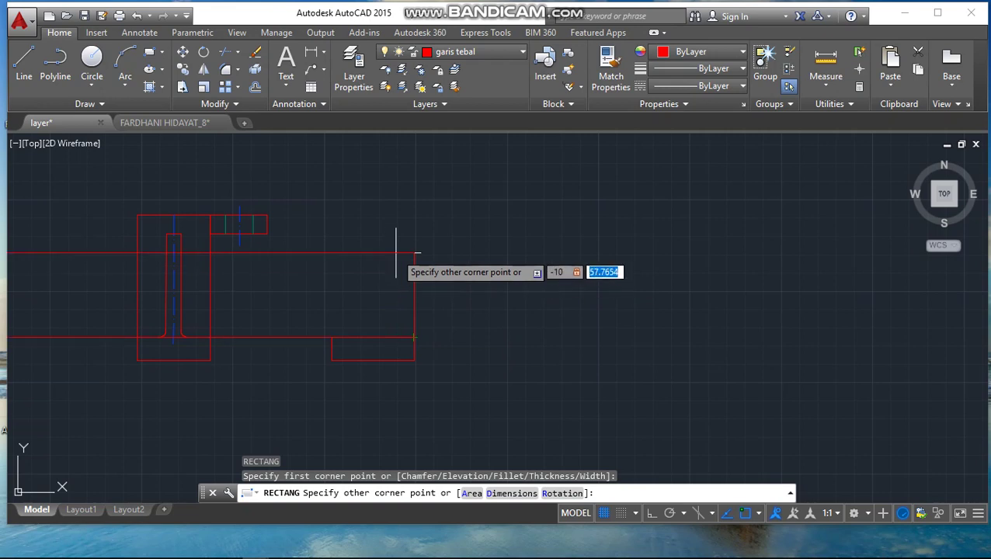
pyautogui.write('71')
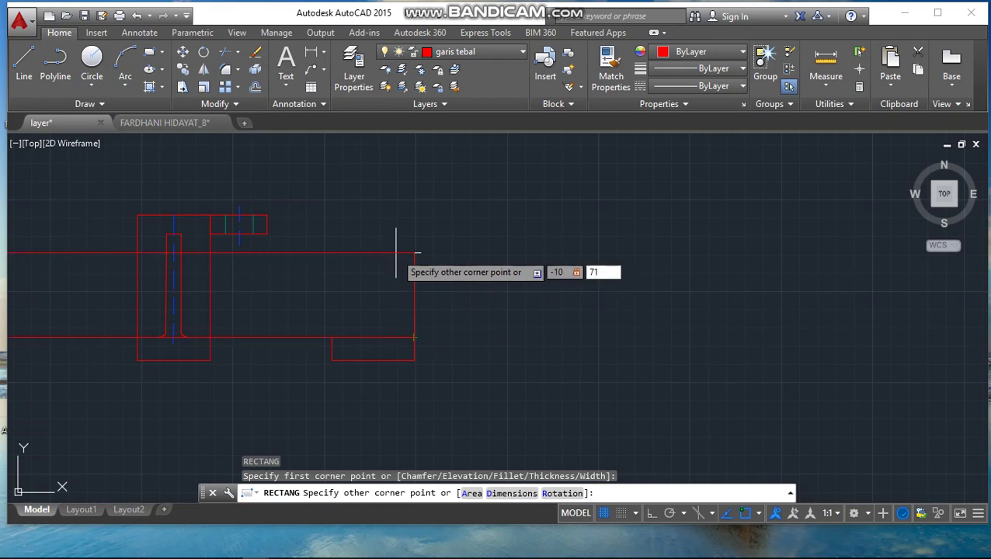
pyautogui.press('Return')
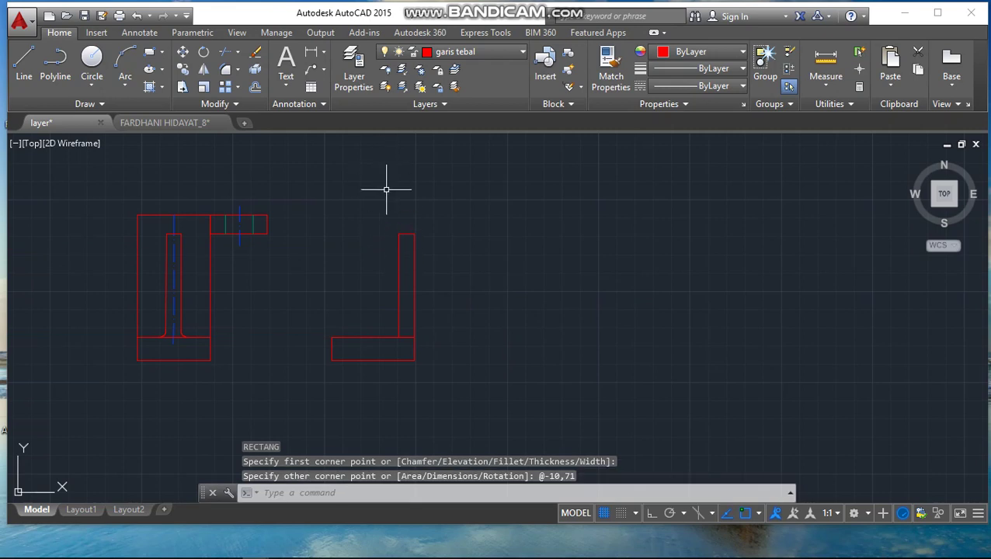
# Draw a 54 by 13 arm from the upright's top-left corner.
pyautogui.write('REC')
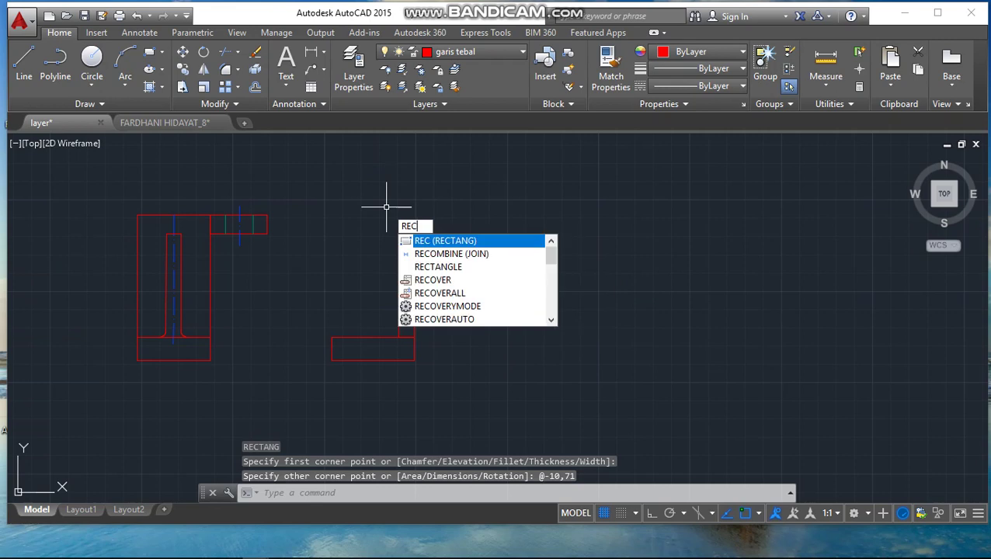
pyautogui.press('Return')
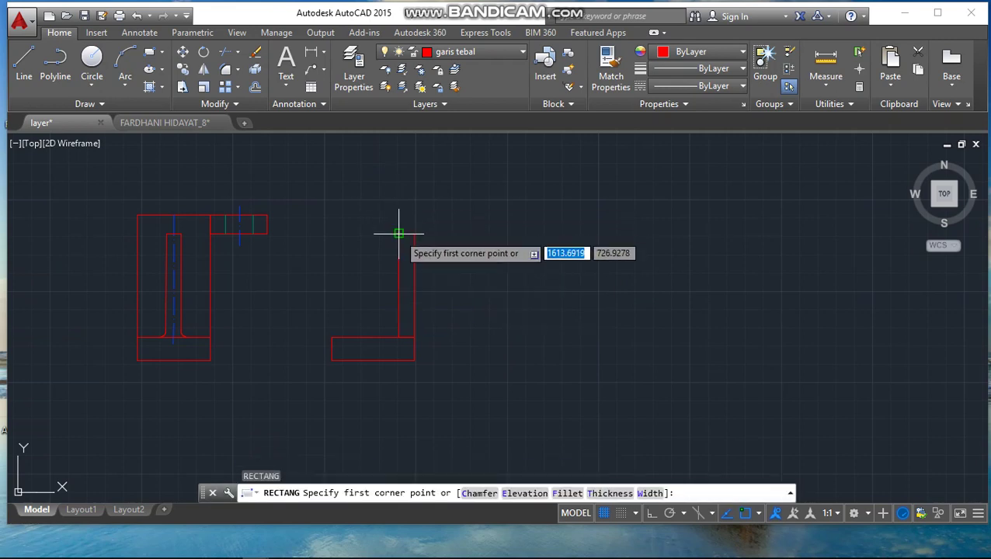
pyautogui.click(399, 233)
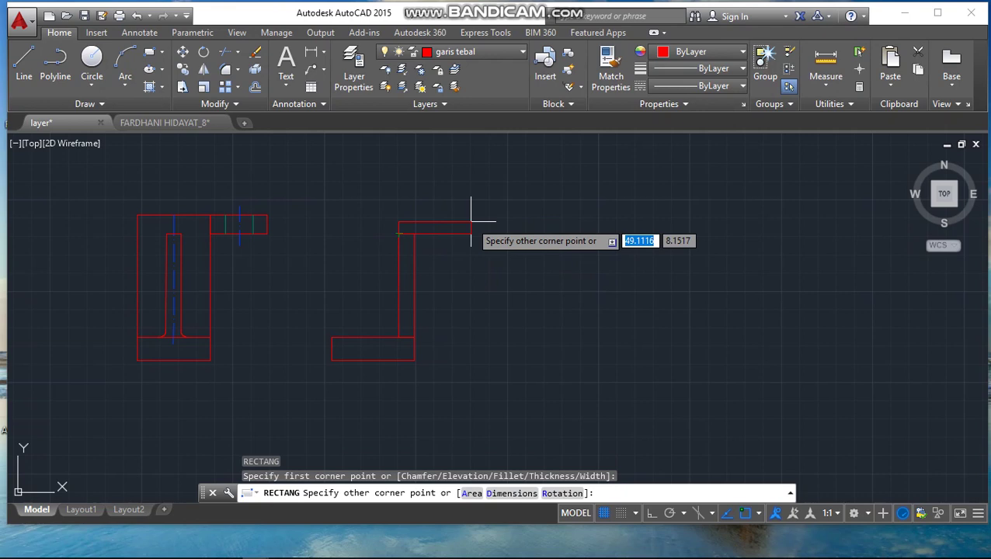
pyautogui.write('54')
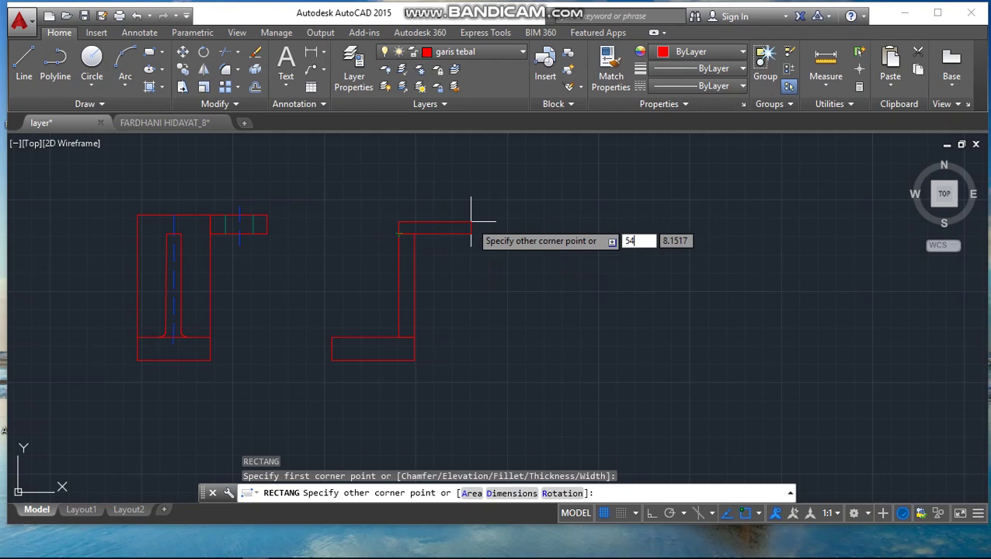
pyautogui.press('Tab')
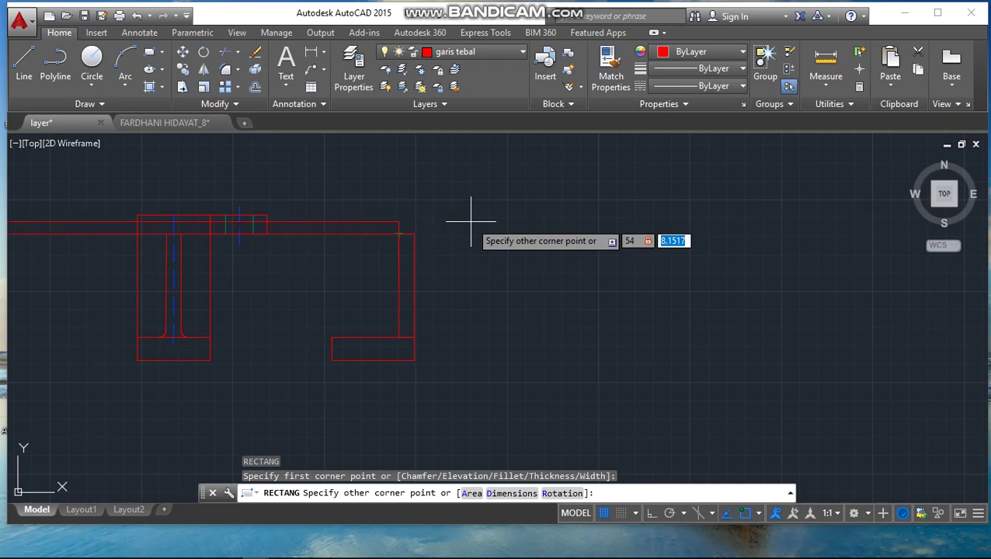
pyautogui.write('13')
pyautogui.press('Return')
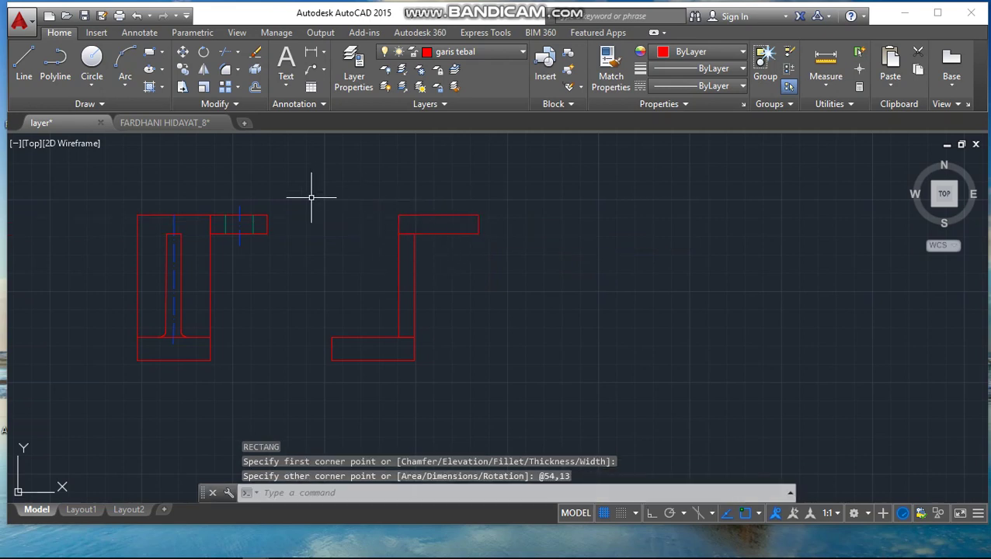
# Explode the three side-view rectangles and draw a diagonal from the upright's top to the base's left corner.
pyautogui.moveTo(311, 199)
pyautogui.mouseDown()
pyautogui.moveTo(327, 340)
pyautogui.moveTo(376, 405)
pyautogui.moveTo(500, 303)
pyautogui.moveTo(533, 241)
pyautogui.moveTo(532, 200)
pyautogui.mouseUp()
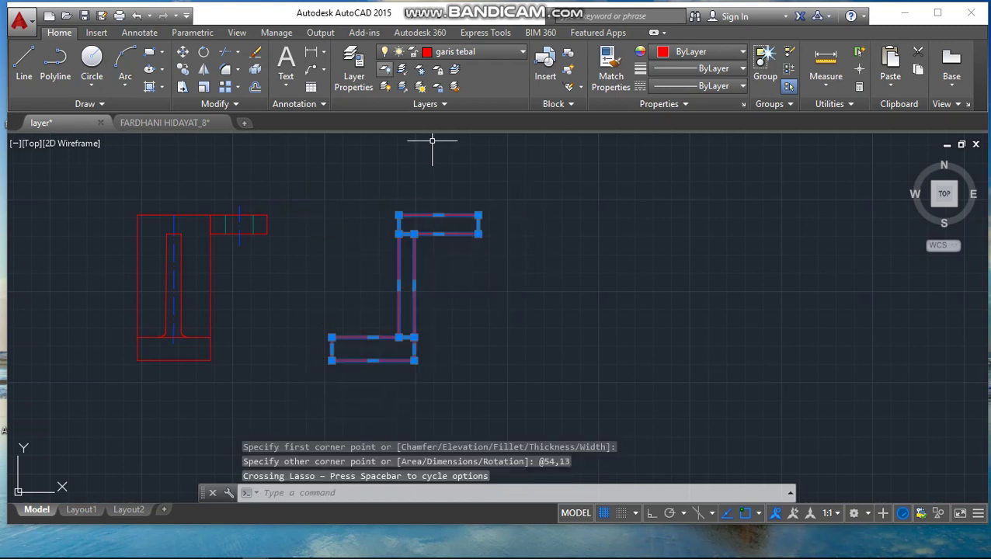
pyautogui.click(254, 69)
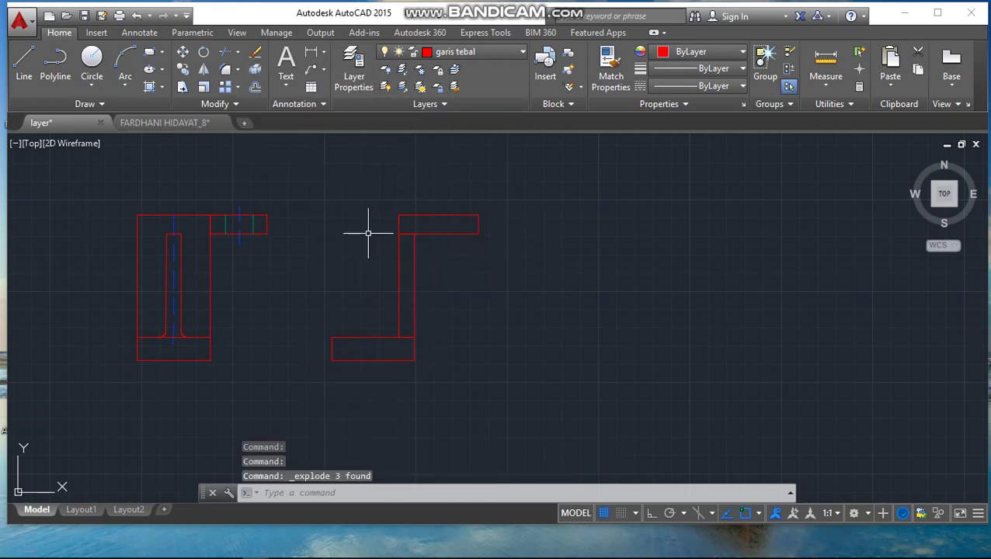
pyautogui.write('l')
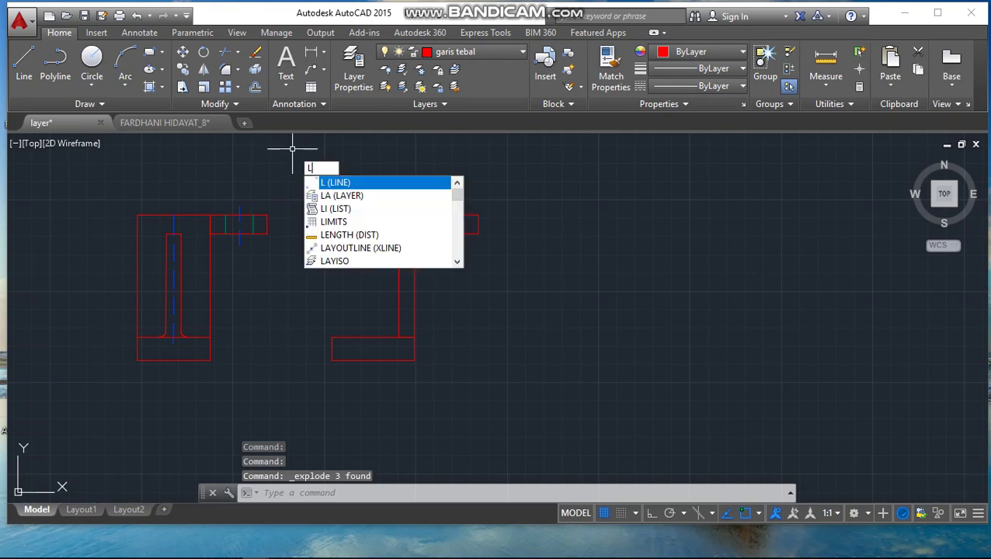
pyautogui.press('Return')
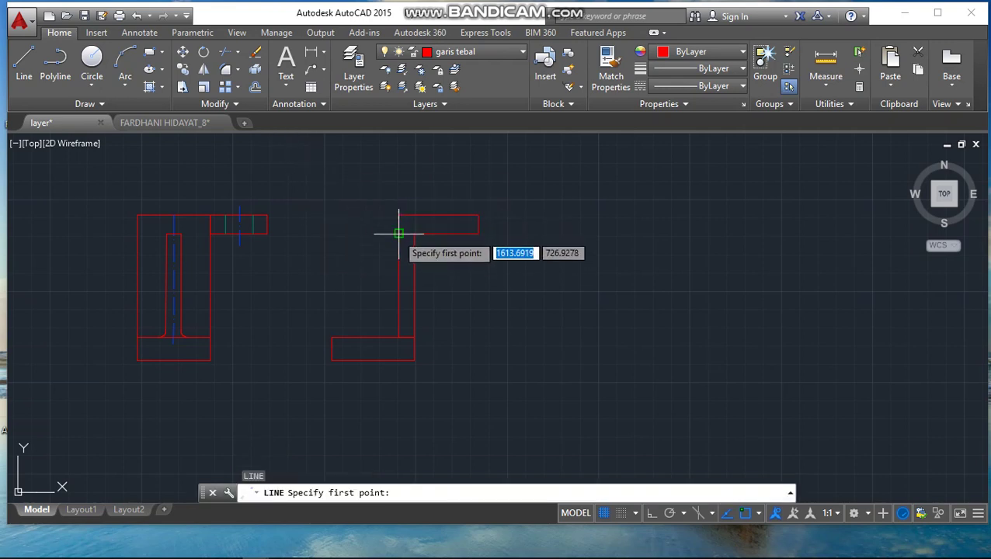
pyautogui.click(399, 232)
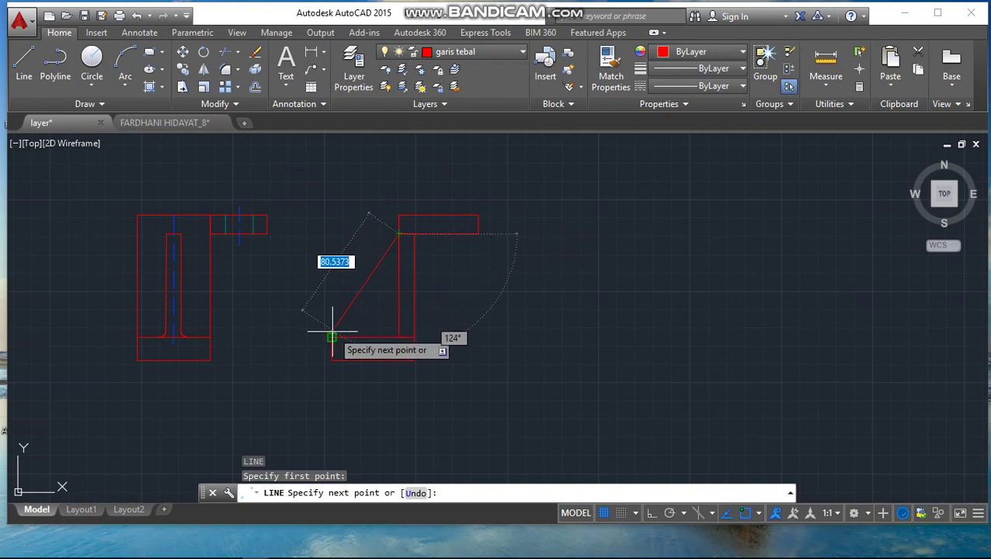
pyautogui.click(332, 338)
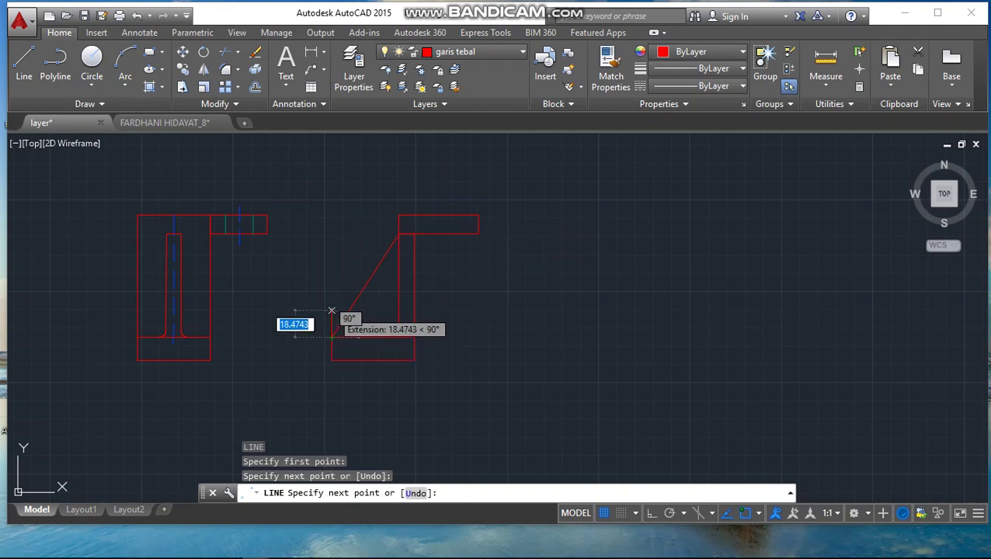
pyautogui.rightClick(331, 310)
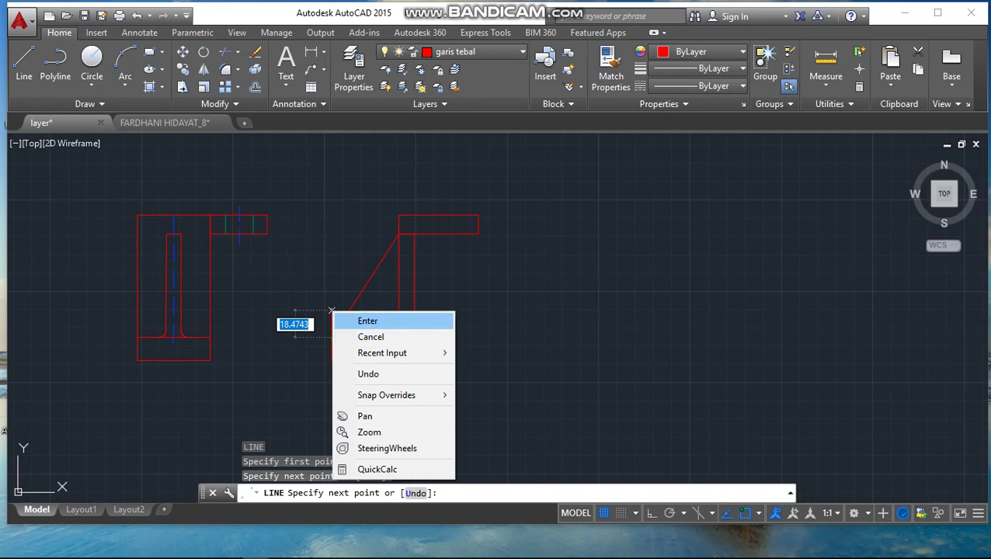
pyautogui.click(367, 321)
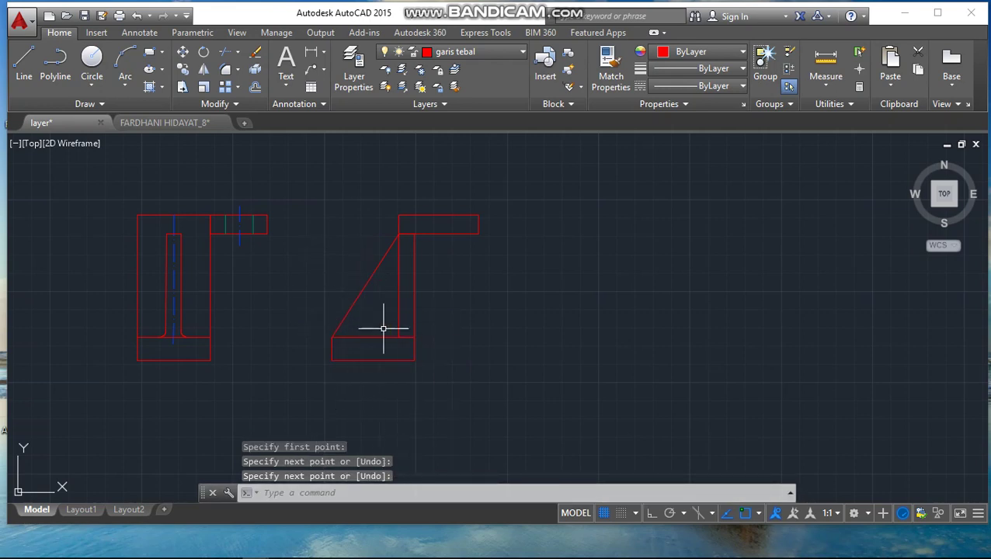
# Fillet the upright-to-base inner corner at radius 5 and delete the leftover stub.
pyautogui.write('f')
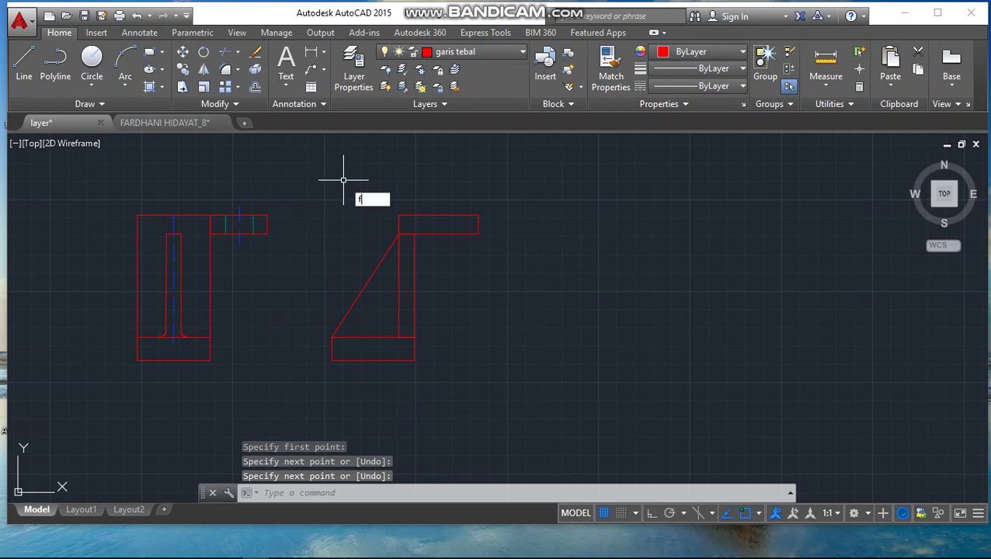
pyautogui.press('Return')
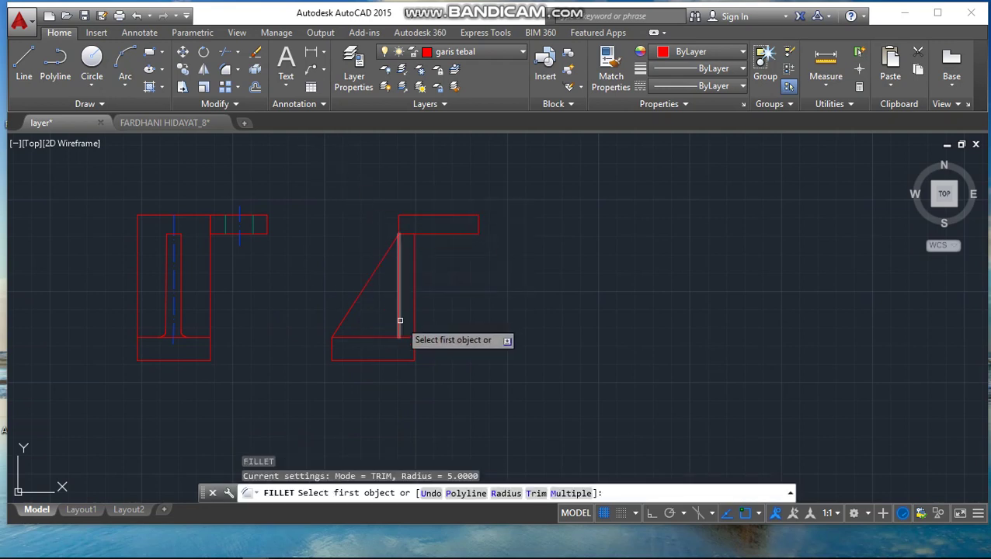
pyautogui.click(400, 330)
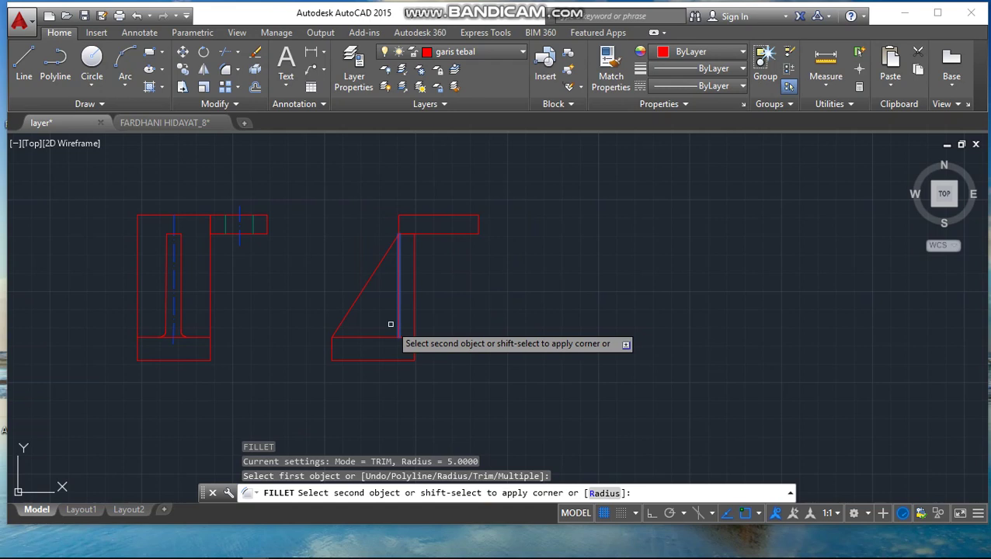
pyautogui.write('r')
pyautogui.press('Return')
pyautogui.press('Return')
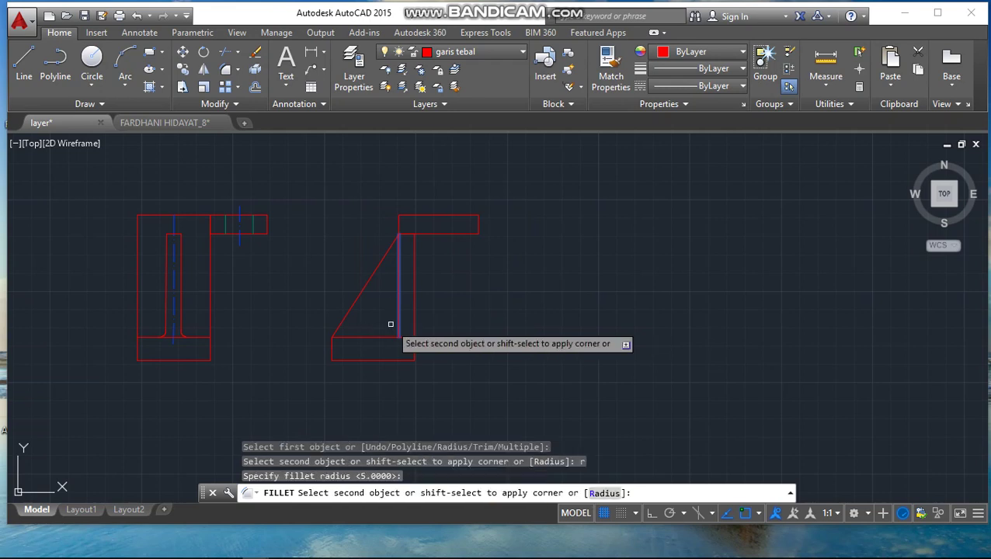
pyautogui.click(387, 336)
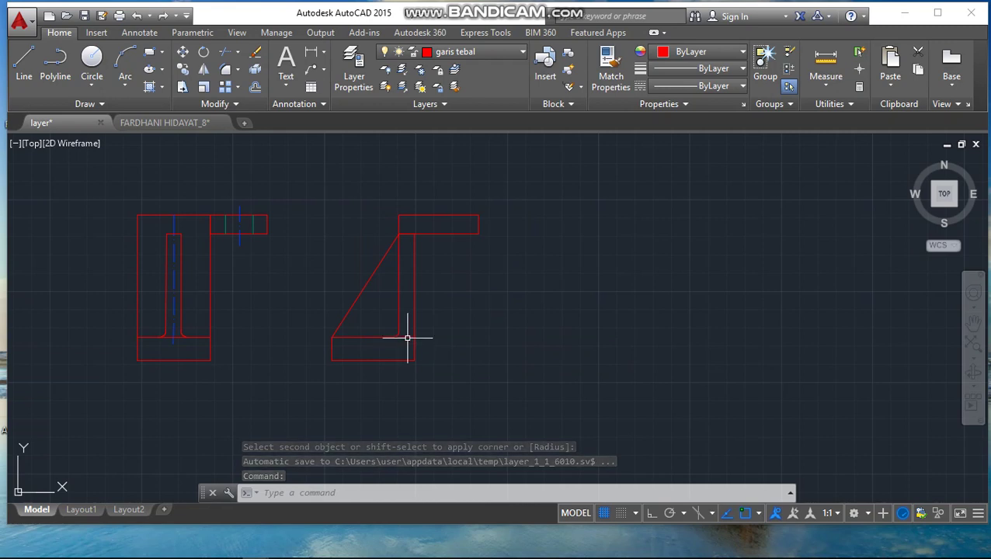
pyautogui.click(406, 337)
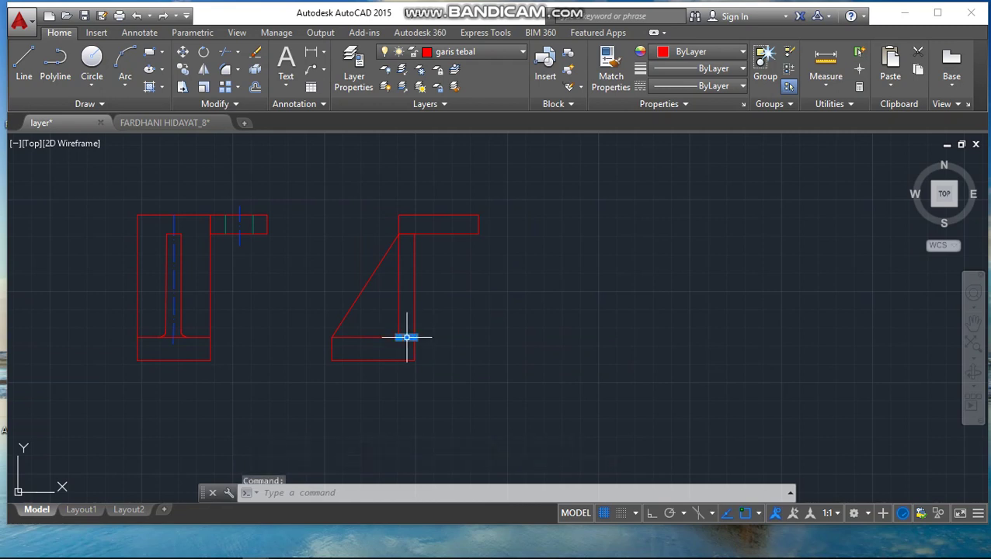
pyautogui.press('Delete')
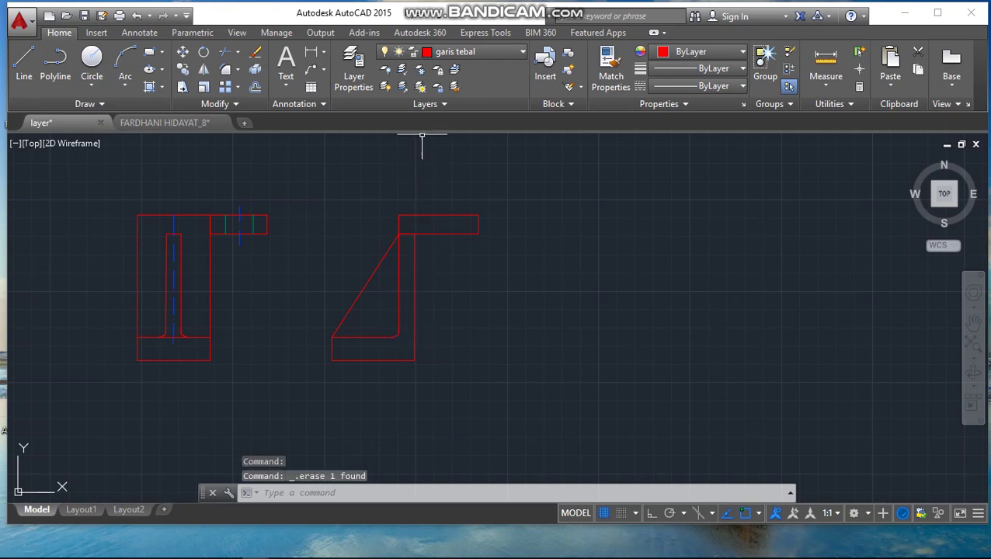
# Set garis senter as the current layer and start the LINE command.
pyautogui.click(467, 52)
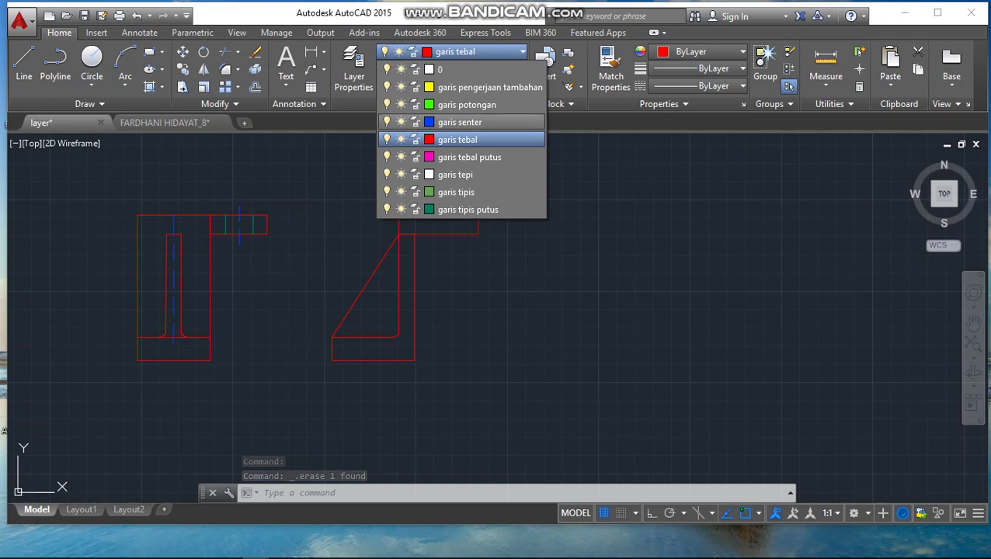
pyautogui.click(458, 122)
pyautogui.write('l')
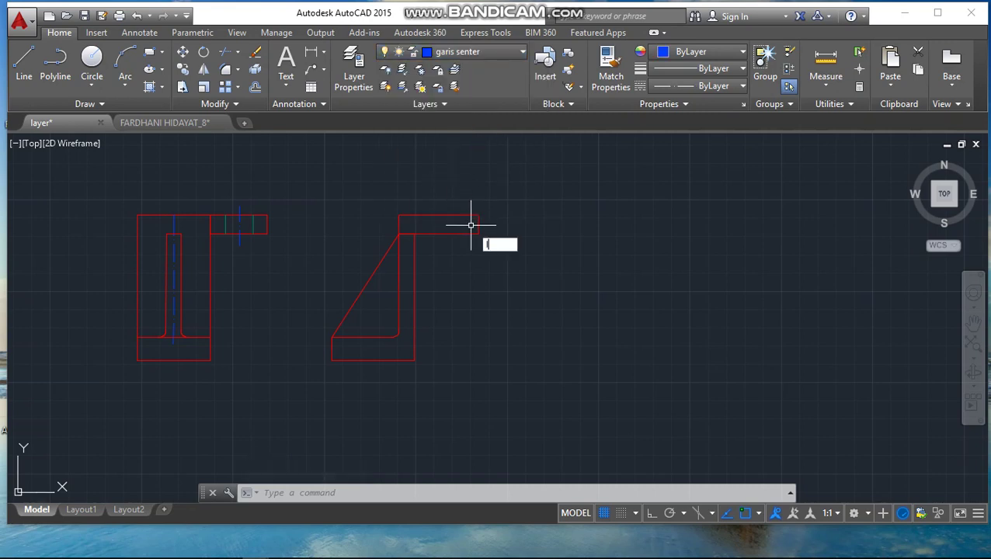
pyautogui.press('Return')
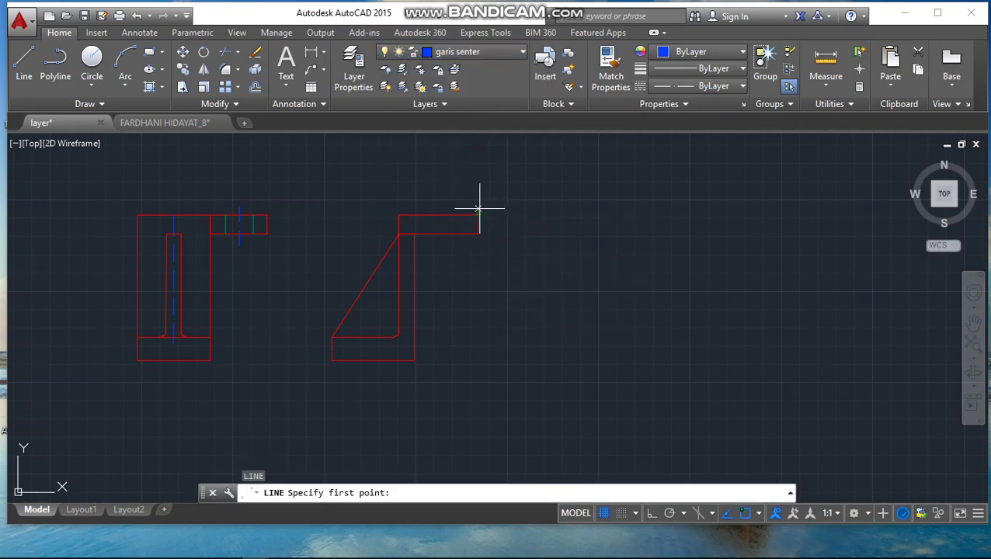